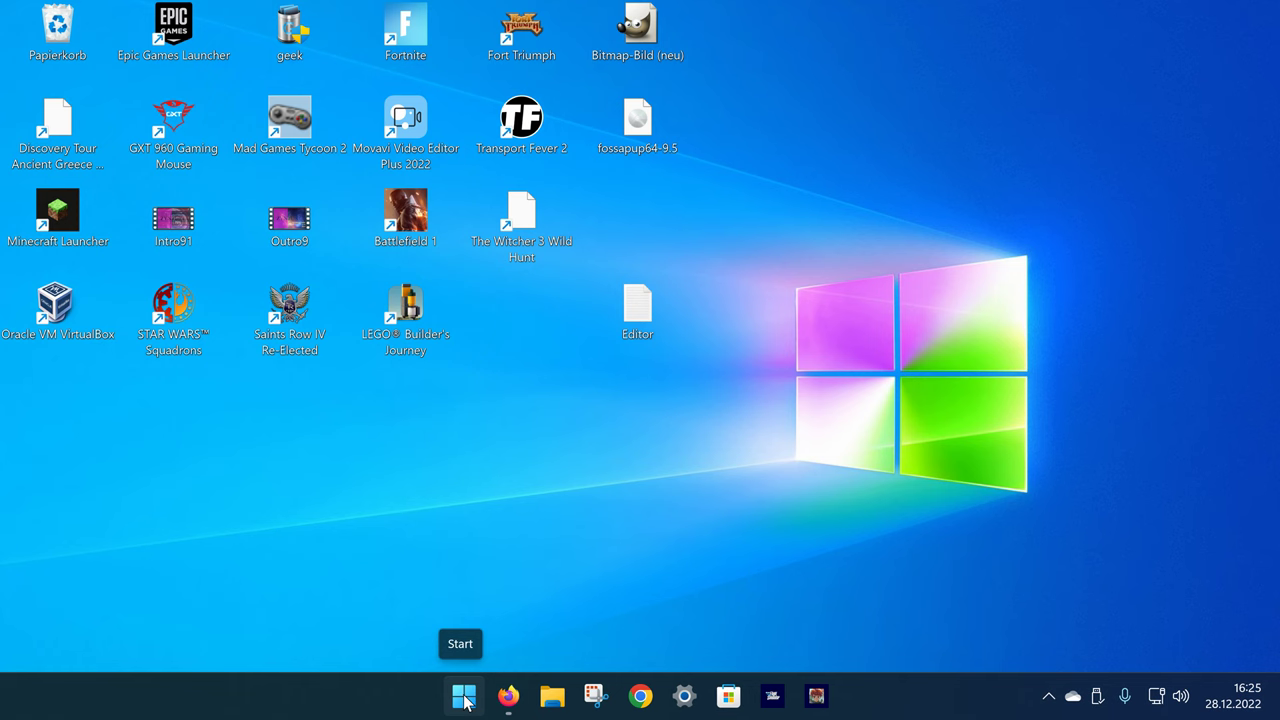
Open the Start personalization settings from the Start menu's power area and go to the Ordner page
{"action": "left_click", "coordinate": [464, 700]}
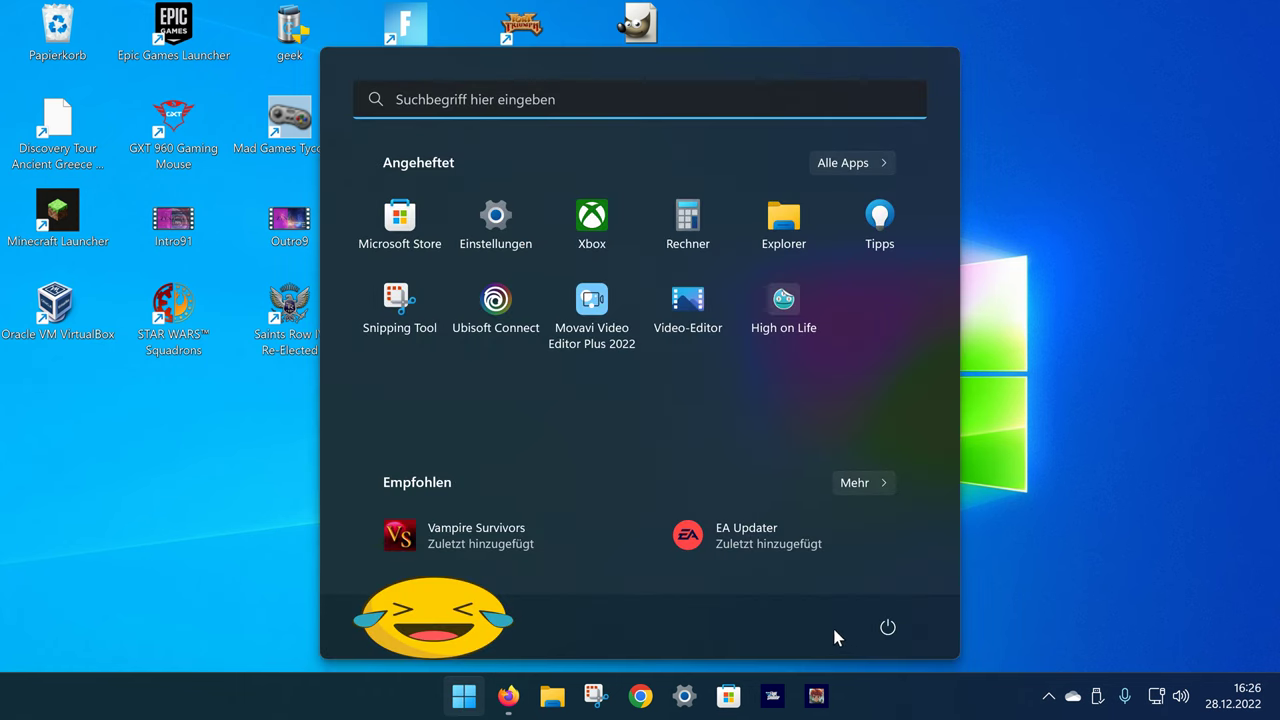
{"action": "left_click", "coordinate": [888, 628]}
{"action": "left_click", "coordinate": [1099, 594]}
{"action": "right_click", "coordinate": [842, 629]}
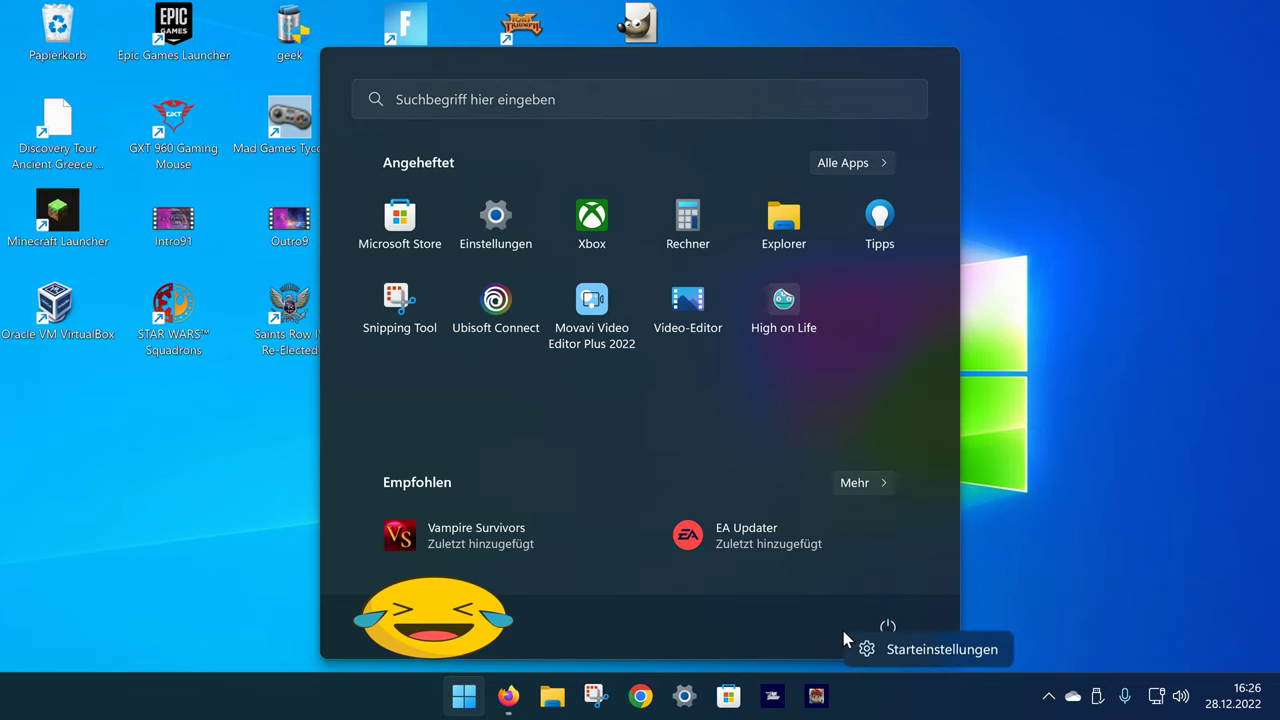
{"action": "left_click", "coordinate": [905, 656]}
{"action": "scroll", "coordinate": [918, 433], "scroll_direction": "down", "scroll_amount": 2}
{"action": "scroll", "coordinate": [893, 447], "scroll_direction": "down", "scroll_amount": 2}
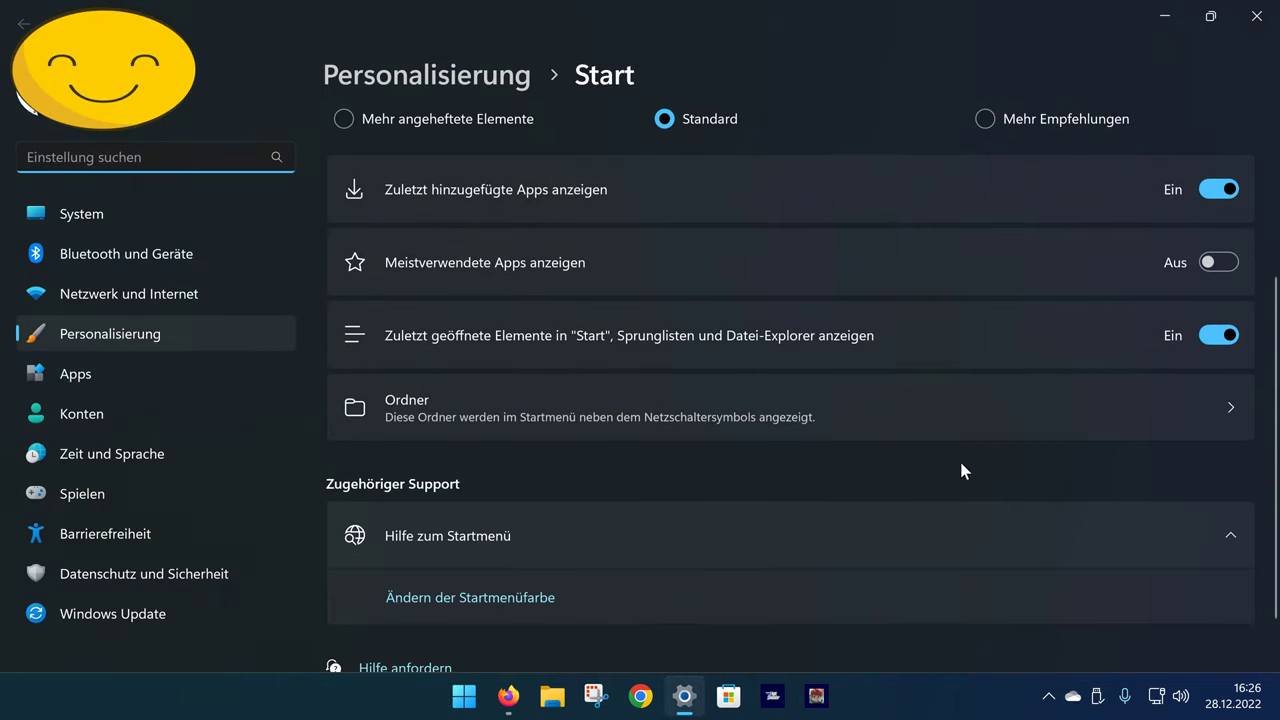
{"action": "left_click", "coordinate": [1017, 417]}
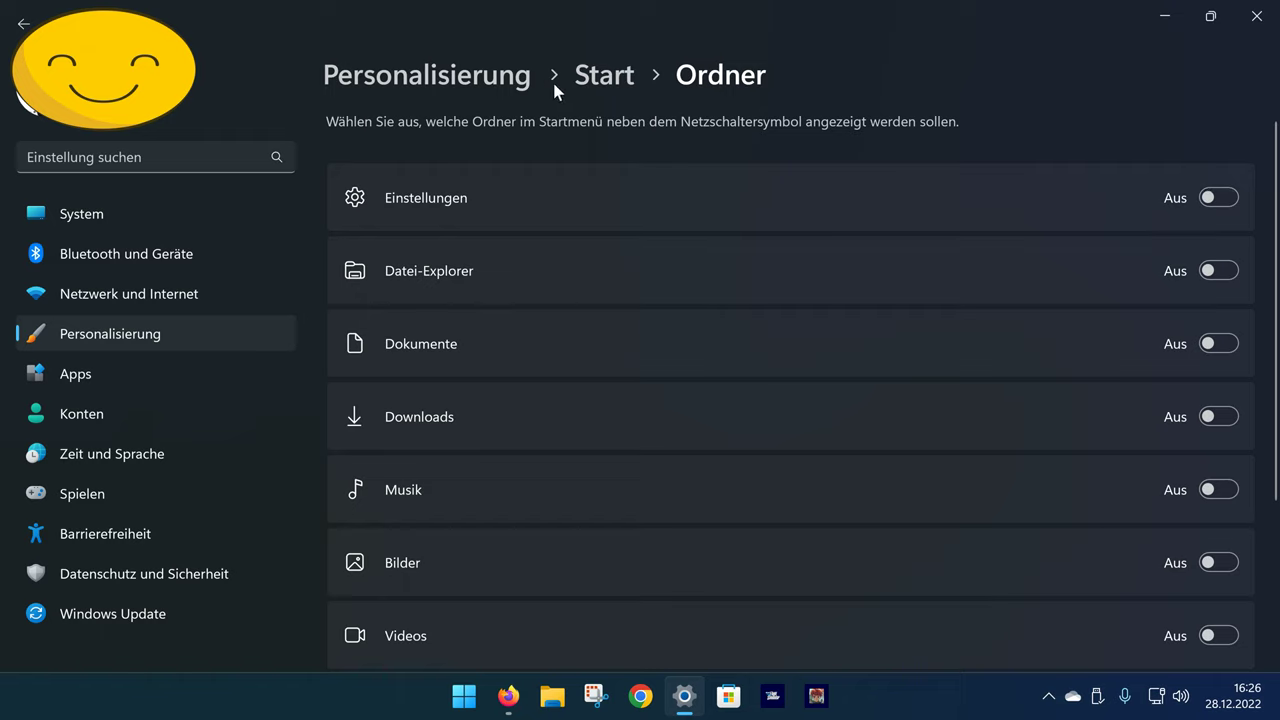
Enable the Einstellungen, Datei-Explorer, Downloads and Videos shortcuts for the Start menu and close the settings
{"action": "left_click", "coordinate": [1203, 200]}
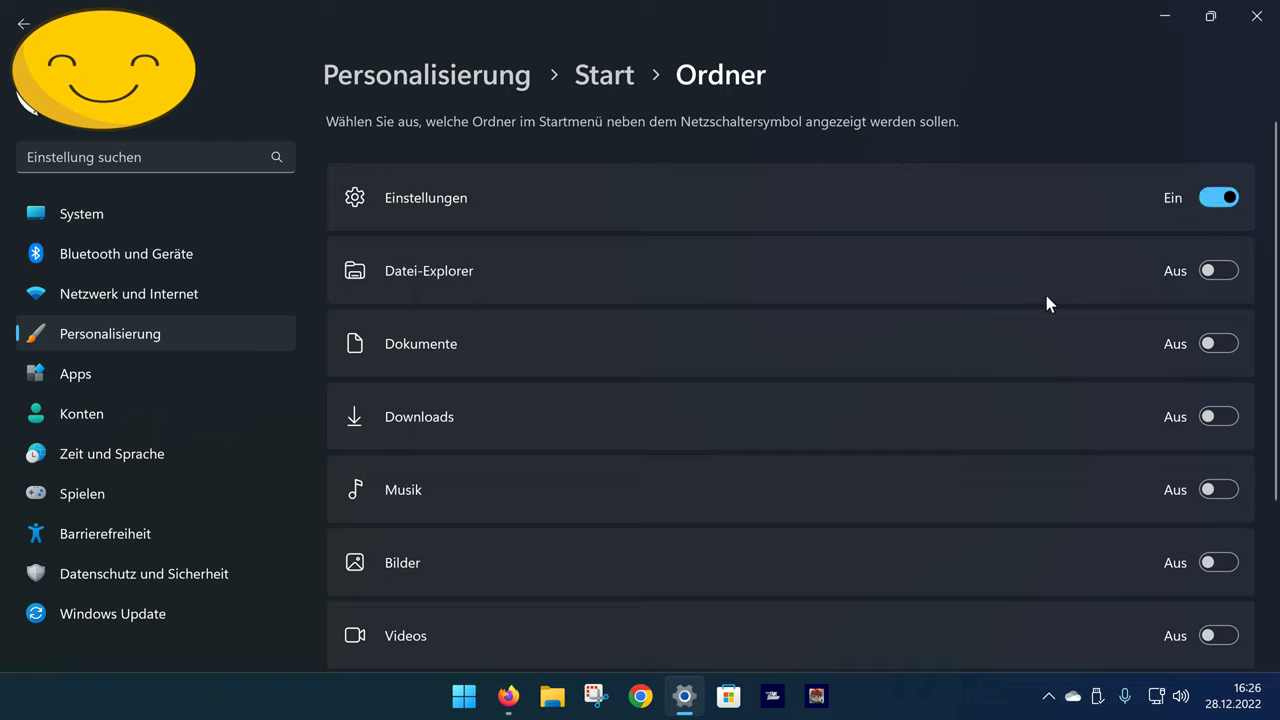
{"action": "left_click", "coordinate": [1215, 272]}
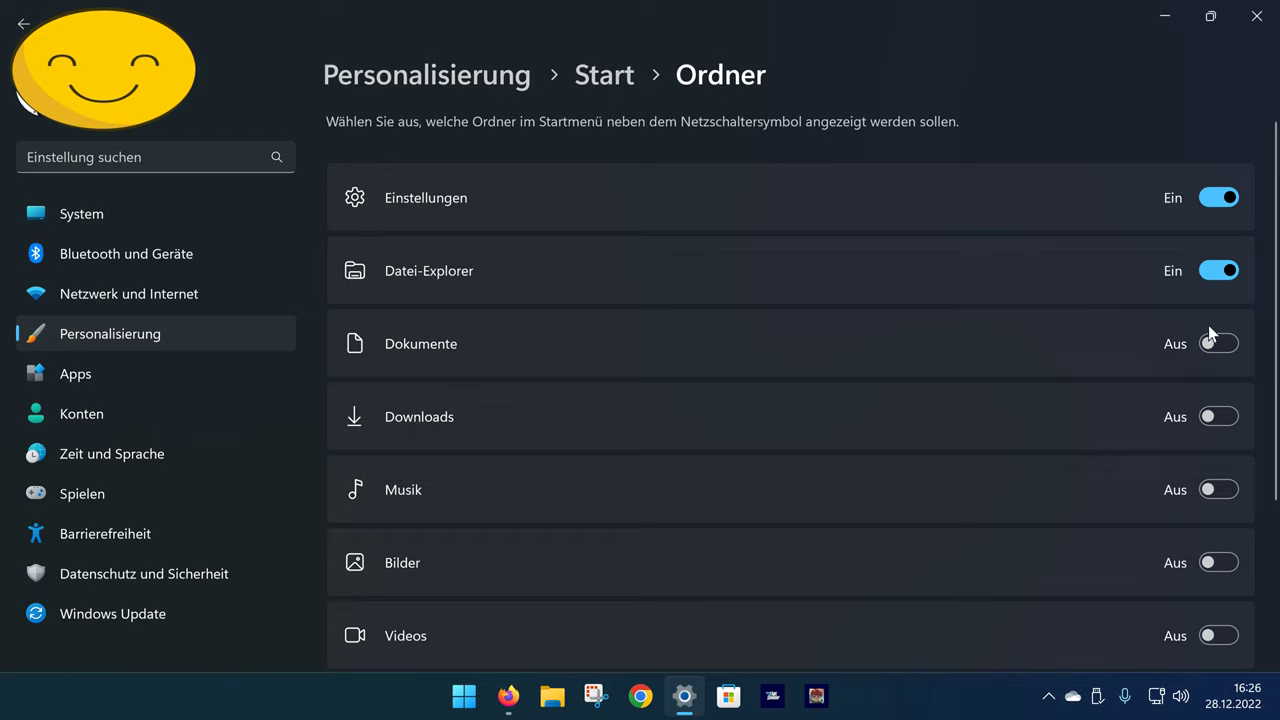
{"action": "left_click", "coordinate": [1219, 418]}
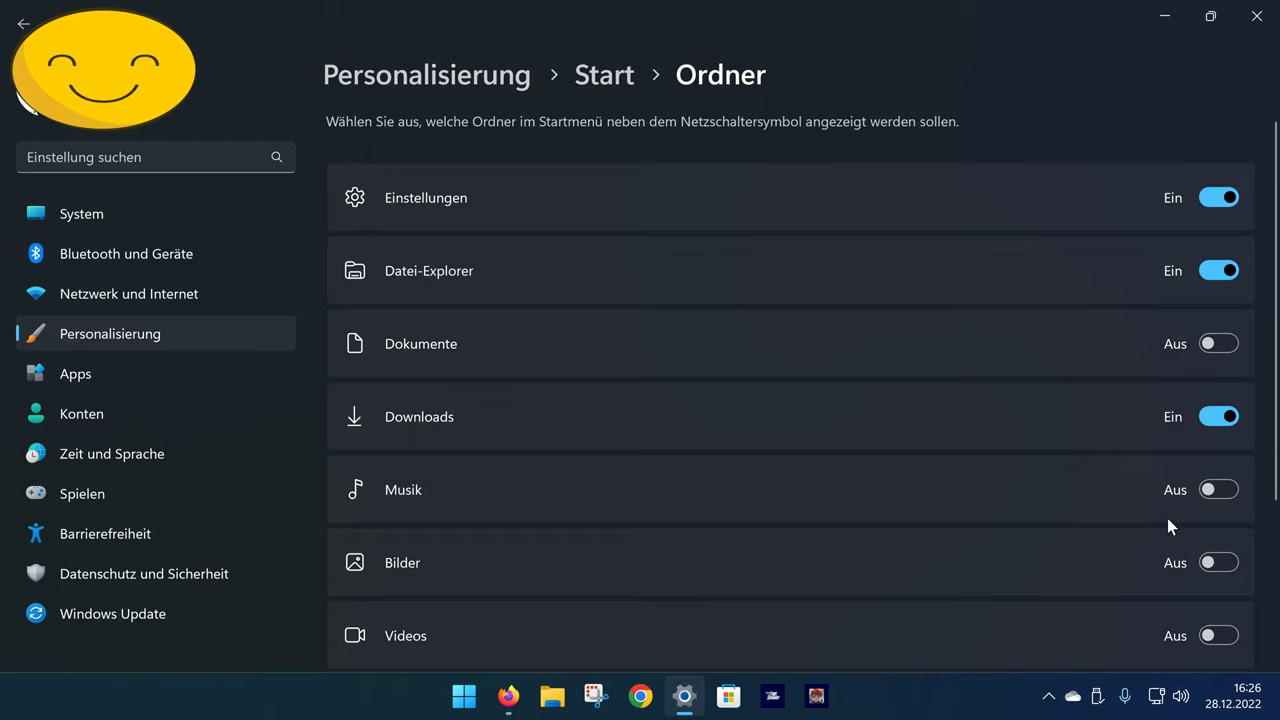
{"action": "scroll", "coordinate": [1182, 530], "scroll_direction": "down", "scroll_amount": 2}
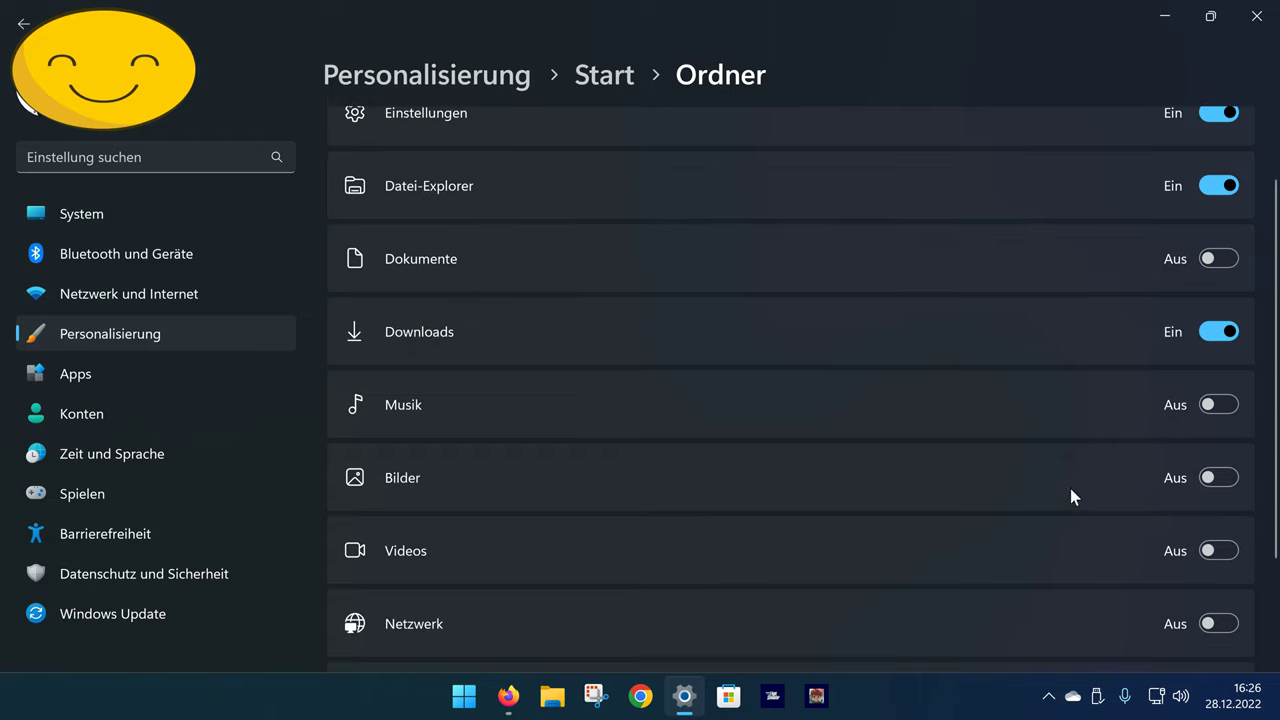
{"action": "left_click", "coordinate": [1211, 549]}
{"action": "scroll", "coordinate": [980, 475], "scroll_direction": "down", "scroll_amount": 3}
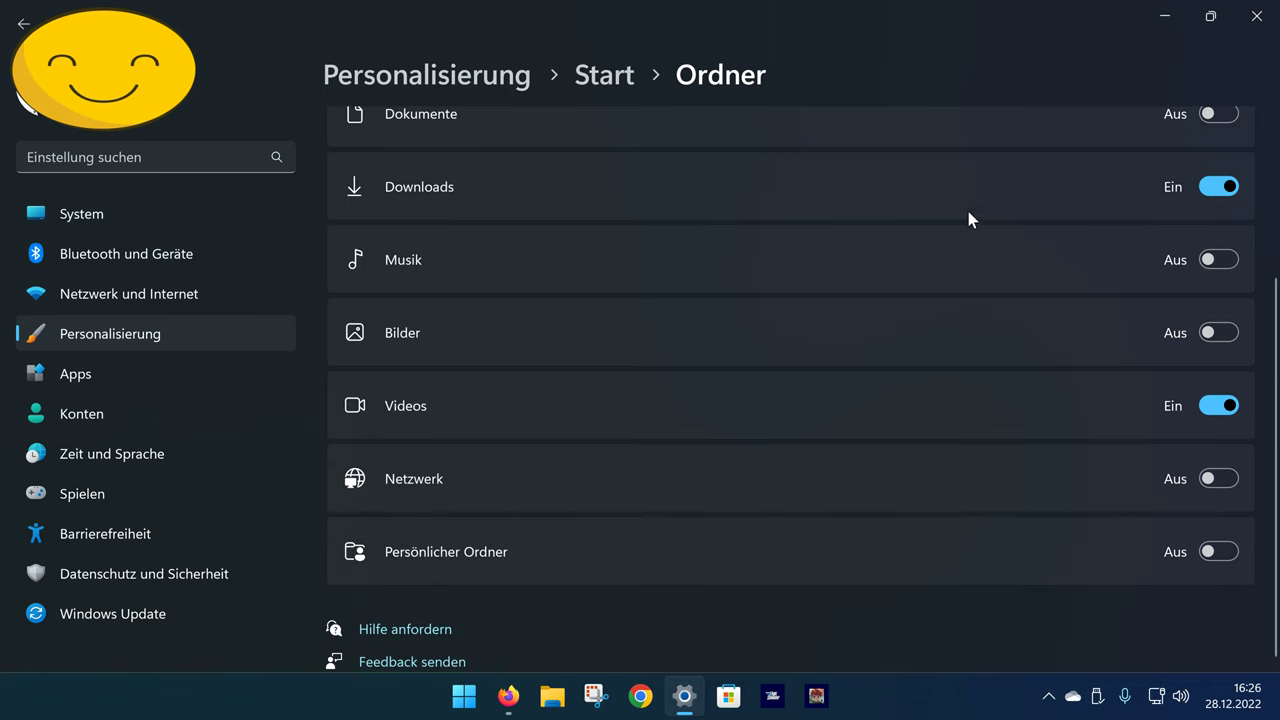
{"action": "left_click", "coordinate": [1256, 16]}
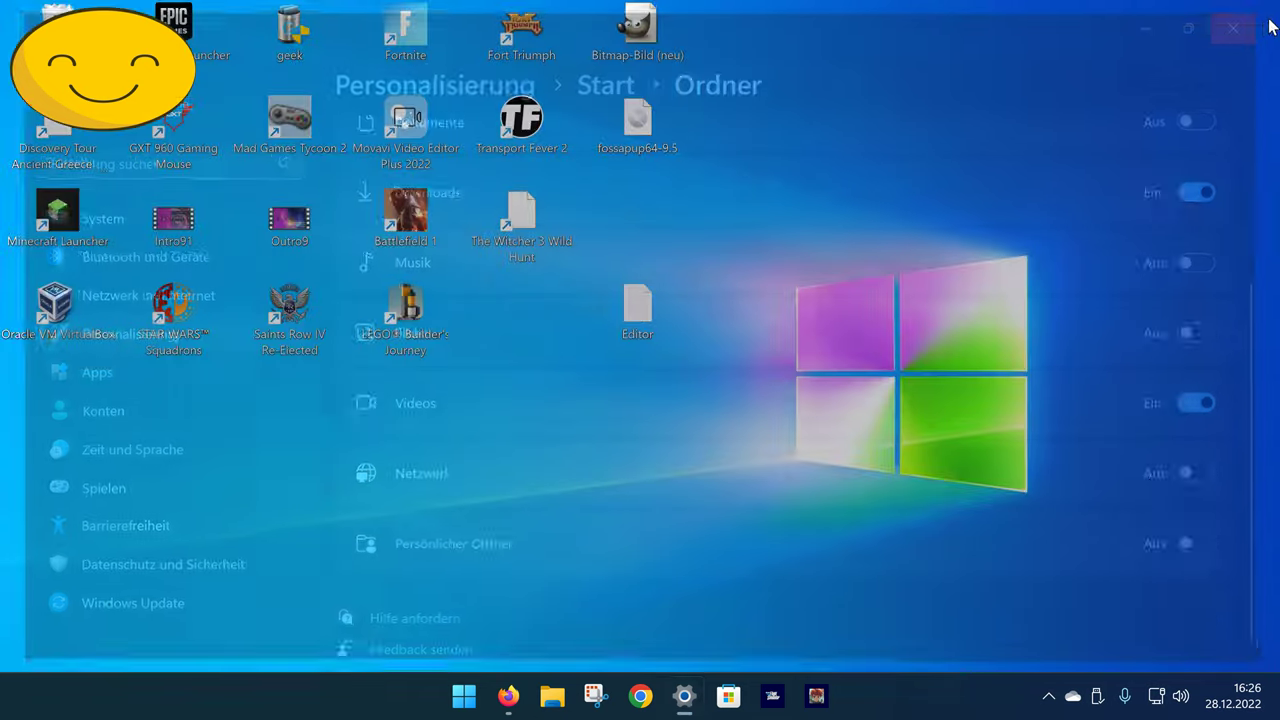
Test the new Start menu shortcuts by opening the Videos and Downloads folders, and close the Downloads window
{"action": "left_click", "coordinate": [463, 695]}
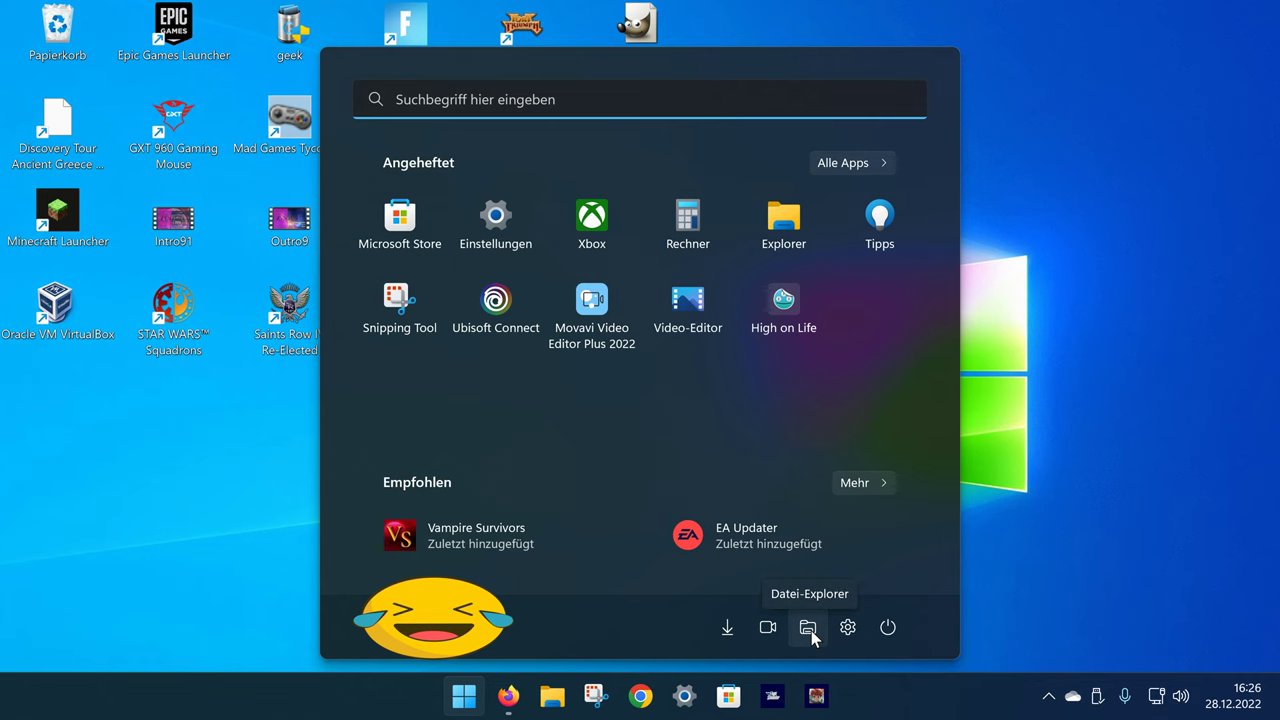
{"action": "left_click", "coordinate": [779, 633]}
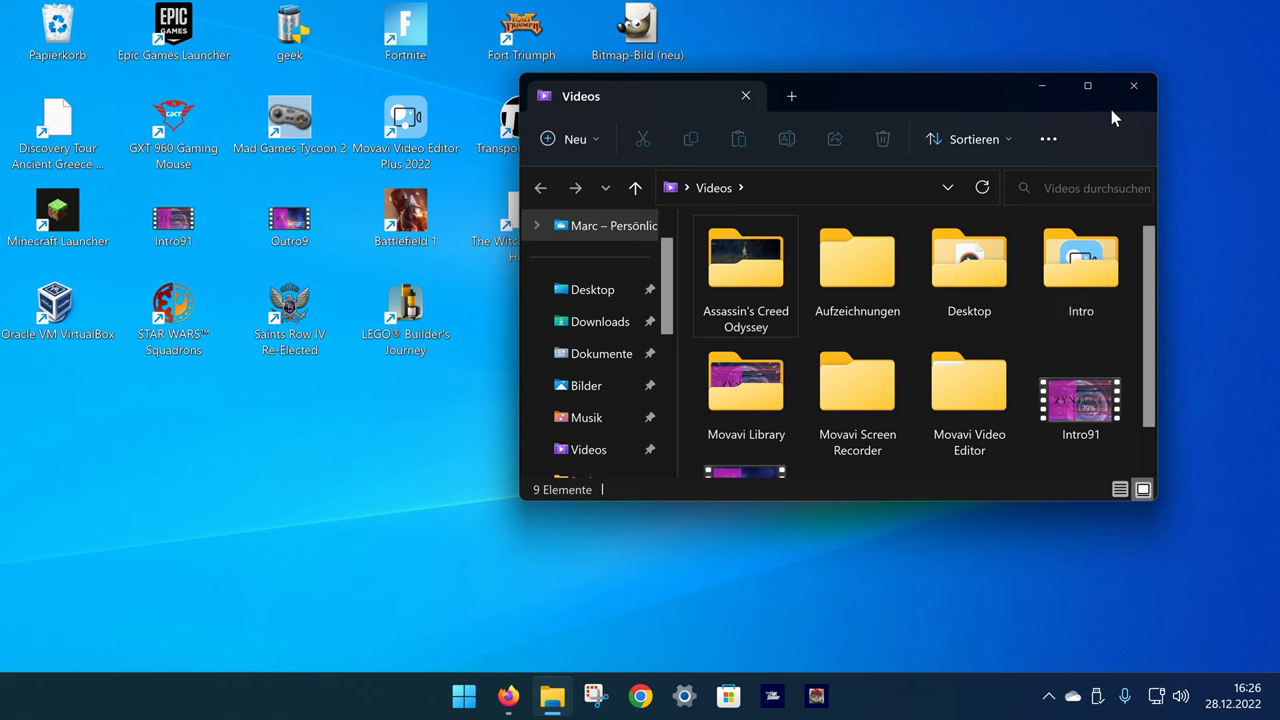
{"action": "left_click", "coordinate": [464, 696]}
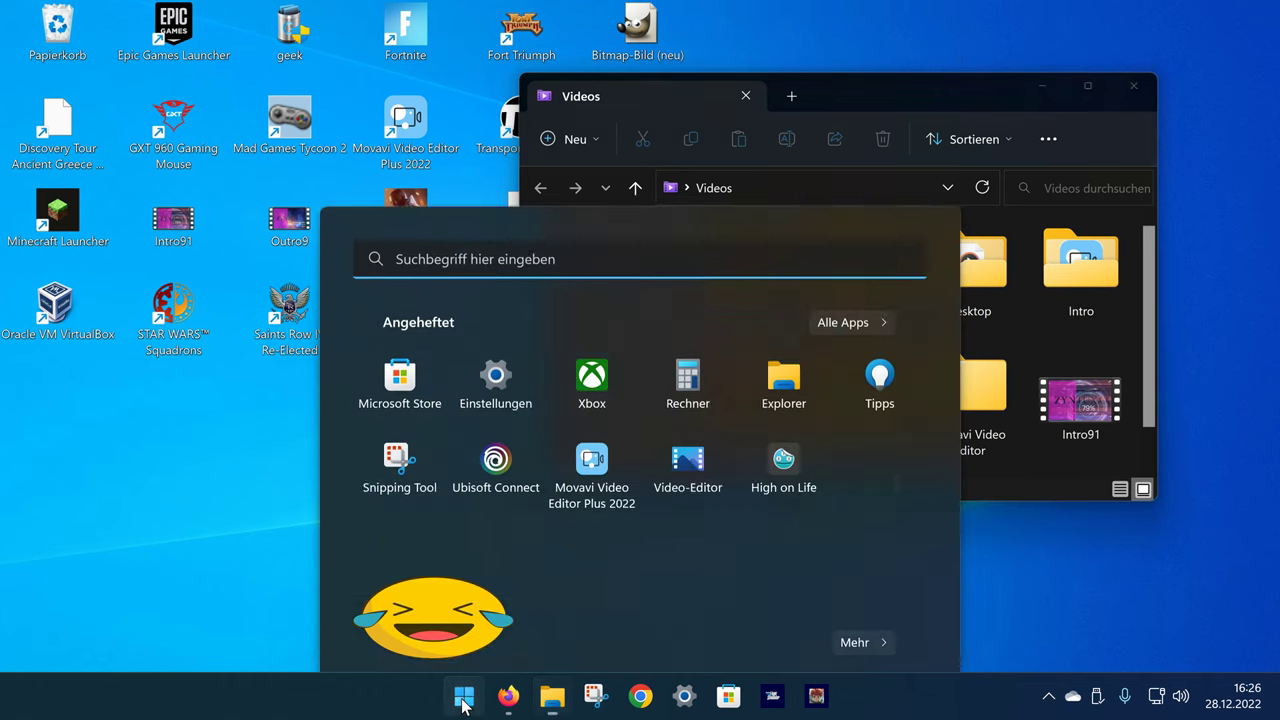
{"action": "left_click", "coordinate": [727, 627]}
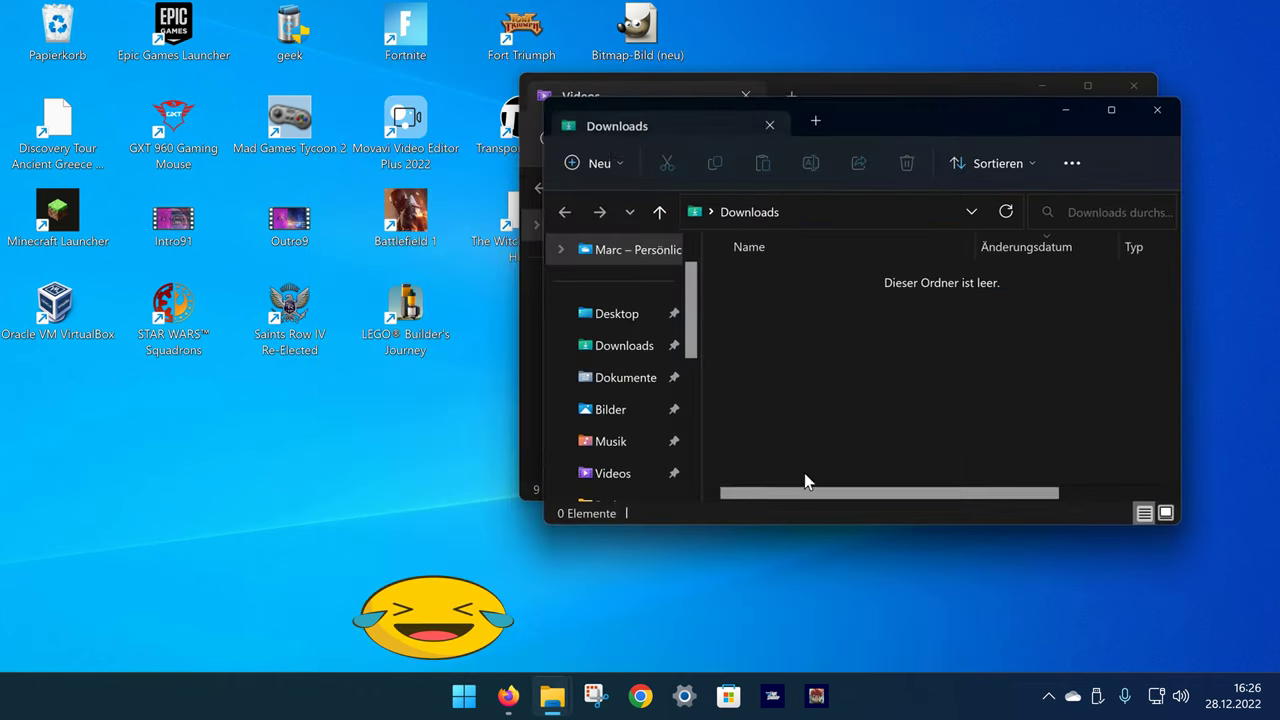
{"action": "left_click", "coordinate": [1158, 109]}
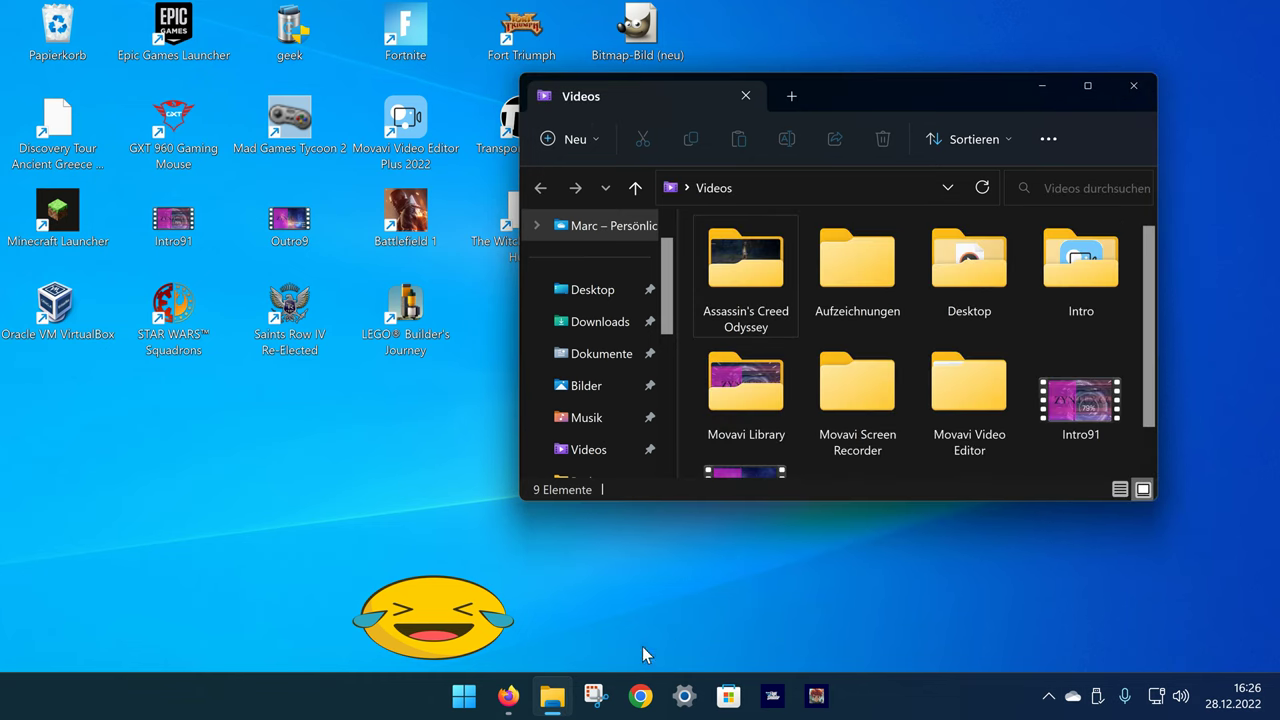
Open Settings from its new Start menu shortcut, search for "zwisch" and open the clipboard settings
{"action": "left_click", "coordinate": [466, 692]}
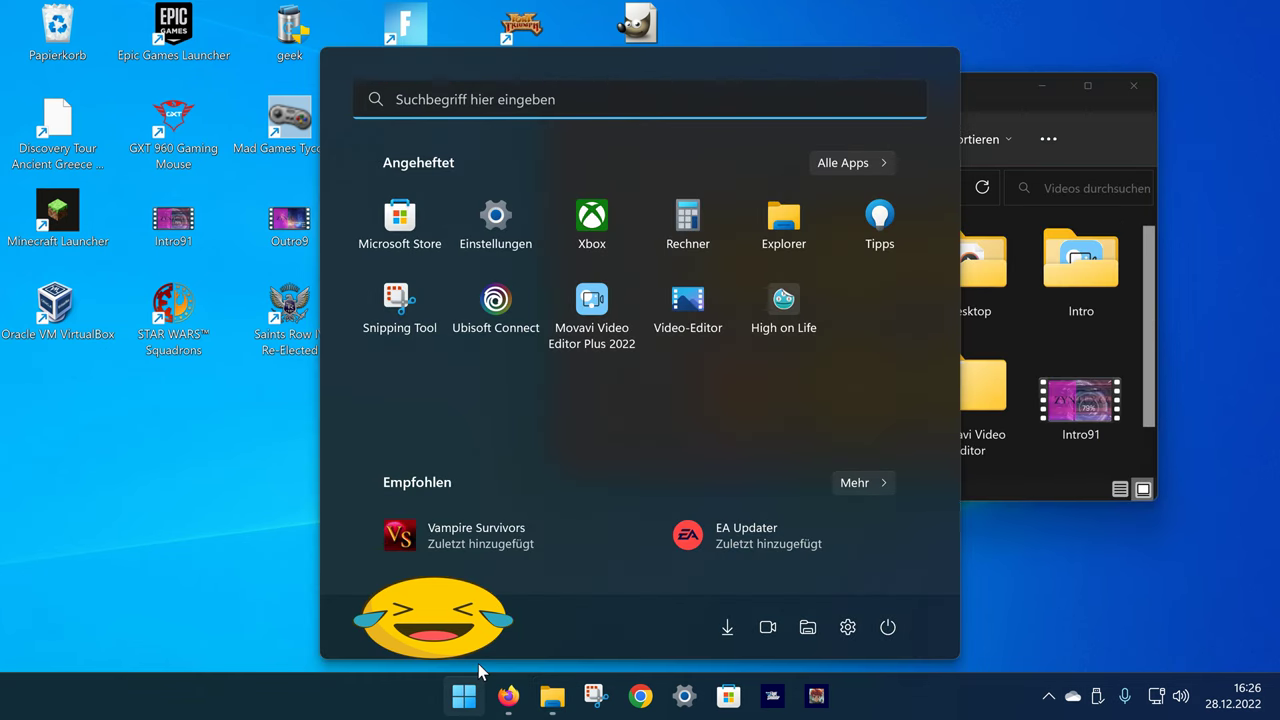
{"action": "left_click", "coordinate": [848, 624]}
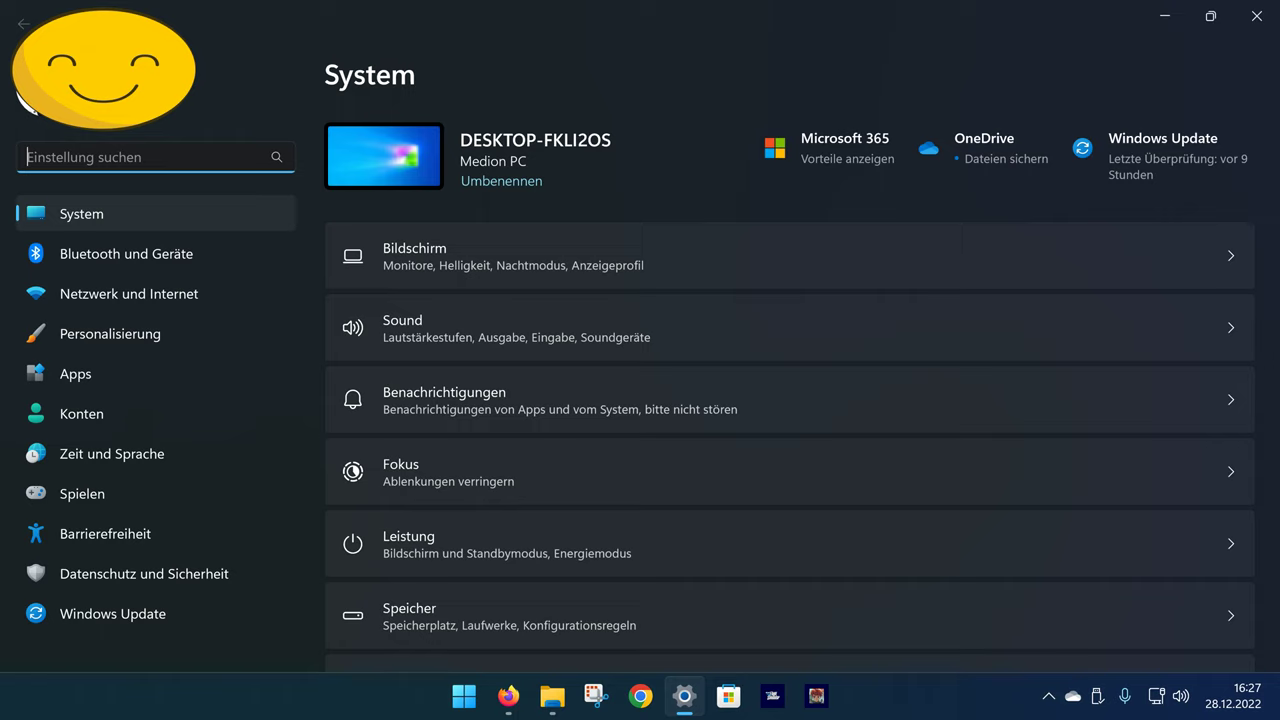
{"action": "type", "text": "zwis"}
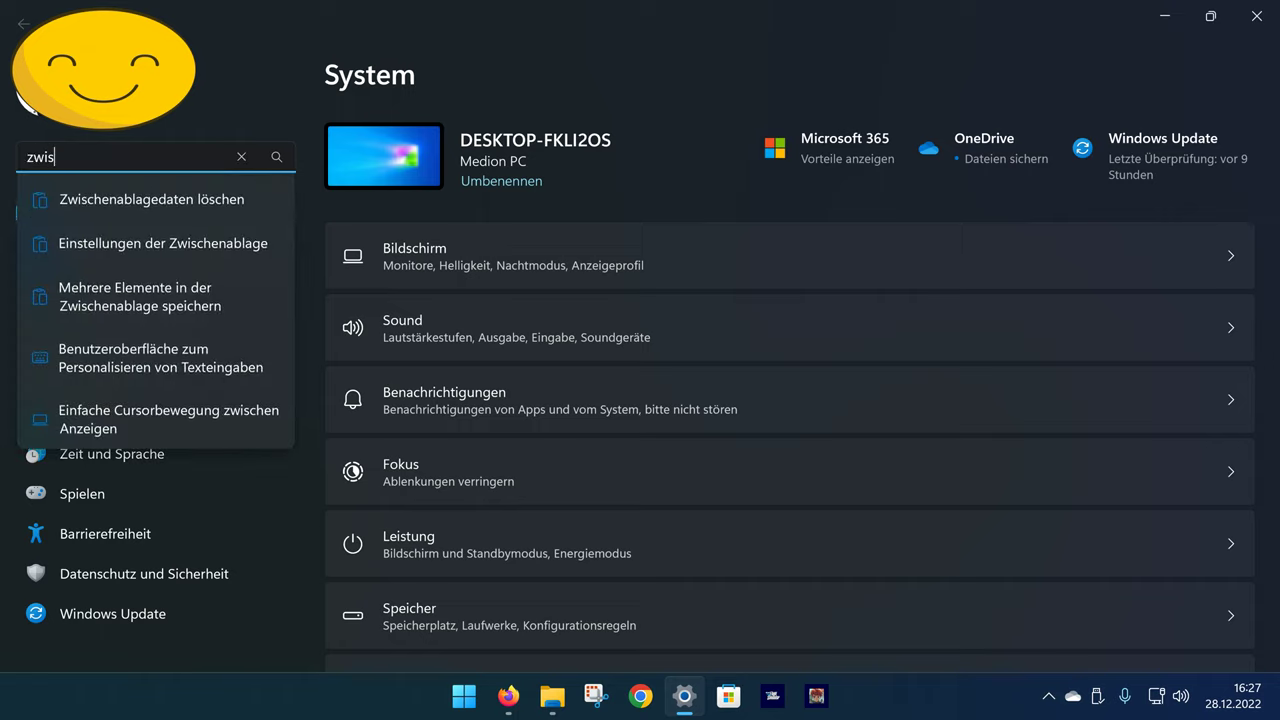
{"action": "type", "text": "ch"}
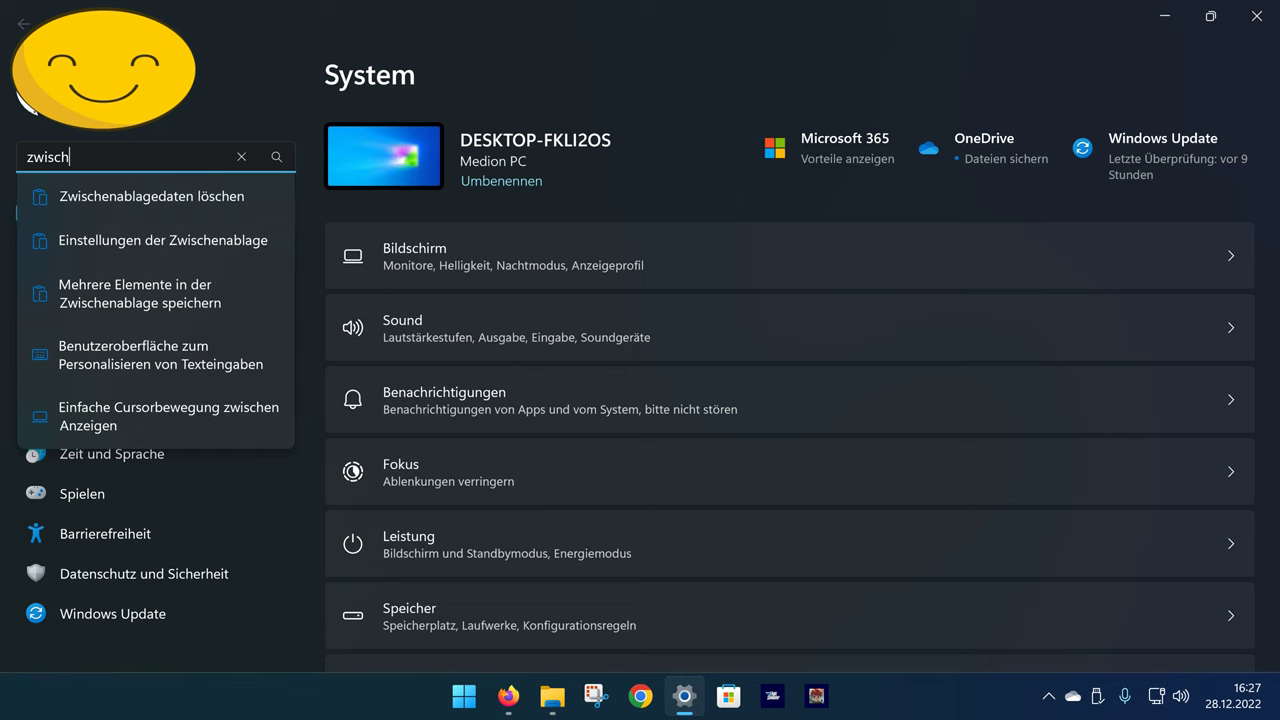
{"action": "left_click", "coordinate": [164, 258]}
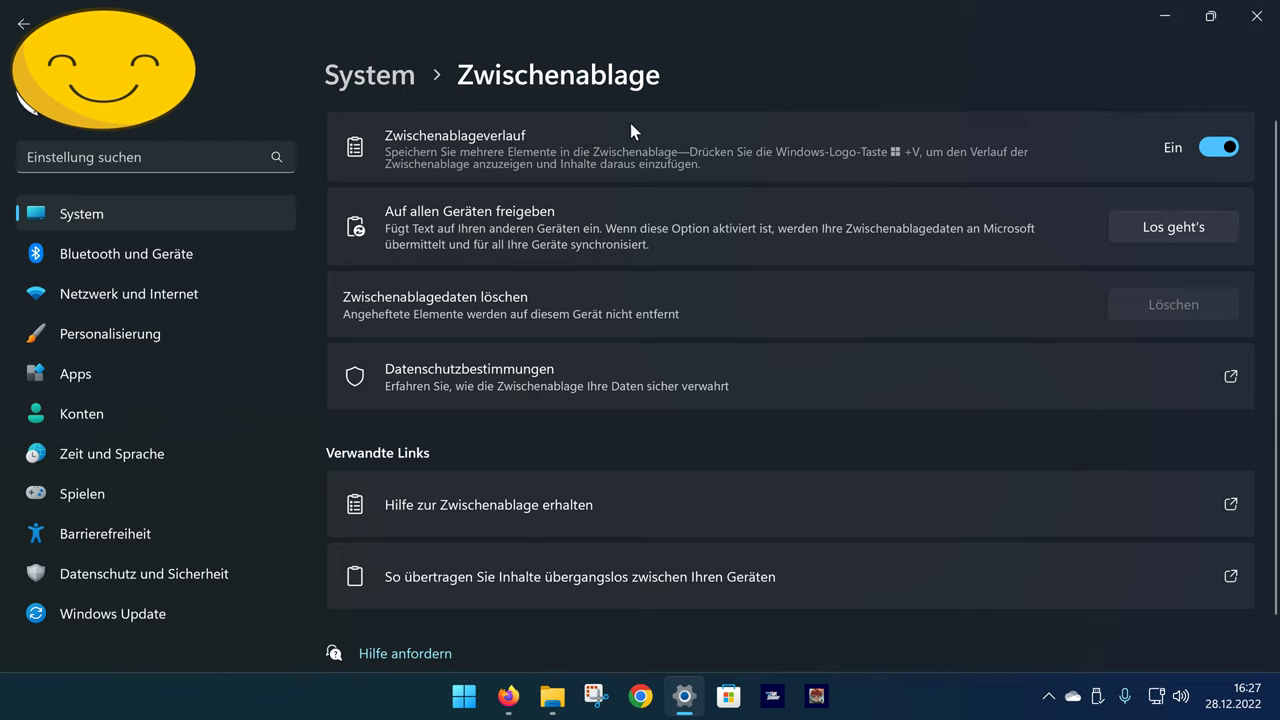
Switch Zwischenablageverlauf off and back on, and close the settings
{"action": "left_click", "coordinate": [1232, 150]}
{"action": "left_click", "coordinate": [1220, 148]}
{"action": "left_click", "coordinate": [1257, 10]}
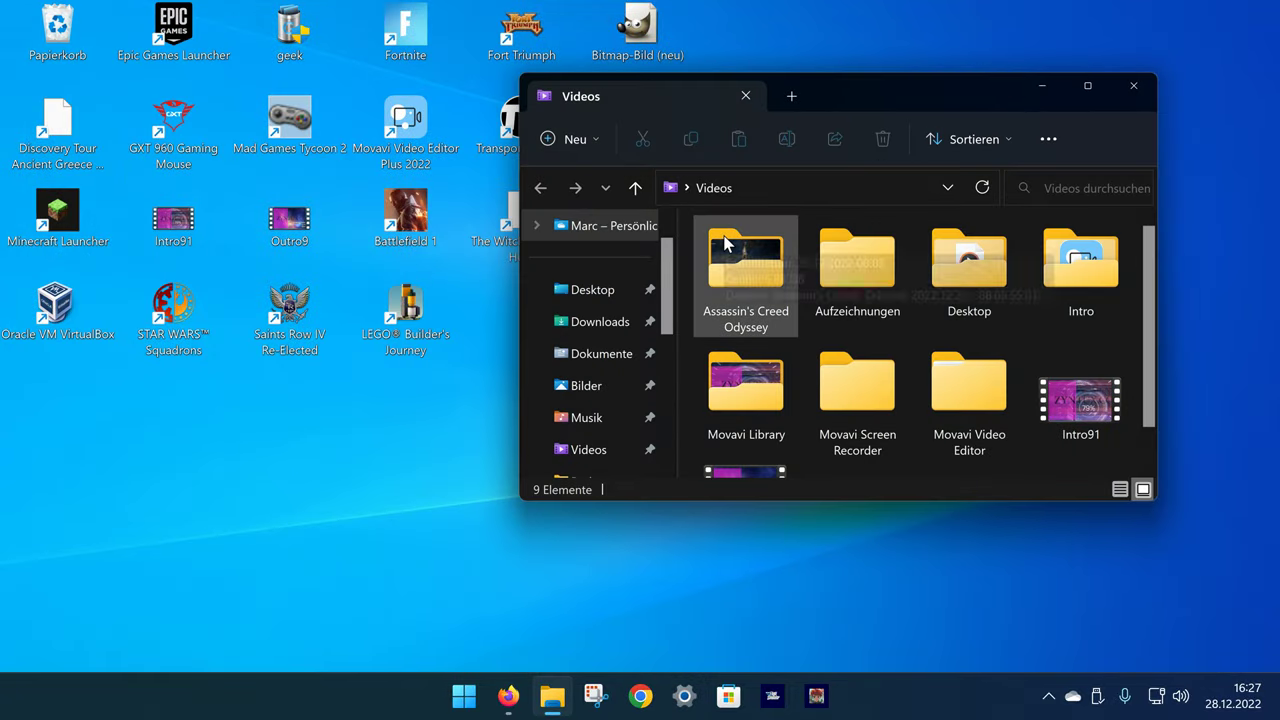
Minimize the Videos folder window and open the Editor text file on the desktop
{"action": "mouse_move", "coordinate": [725, 245]}
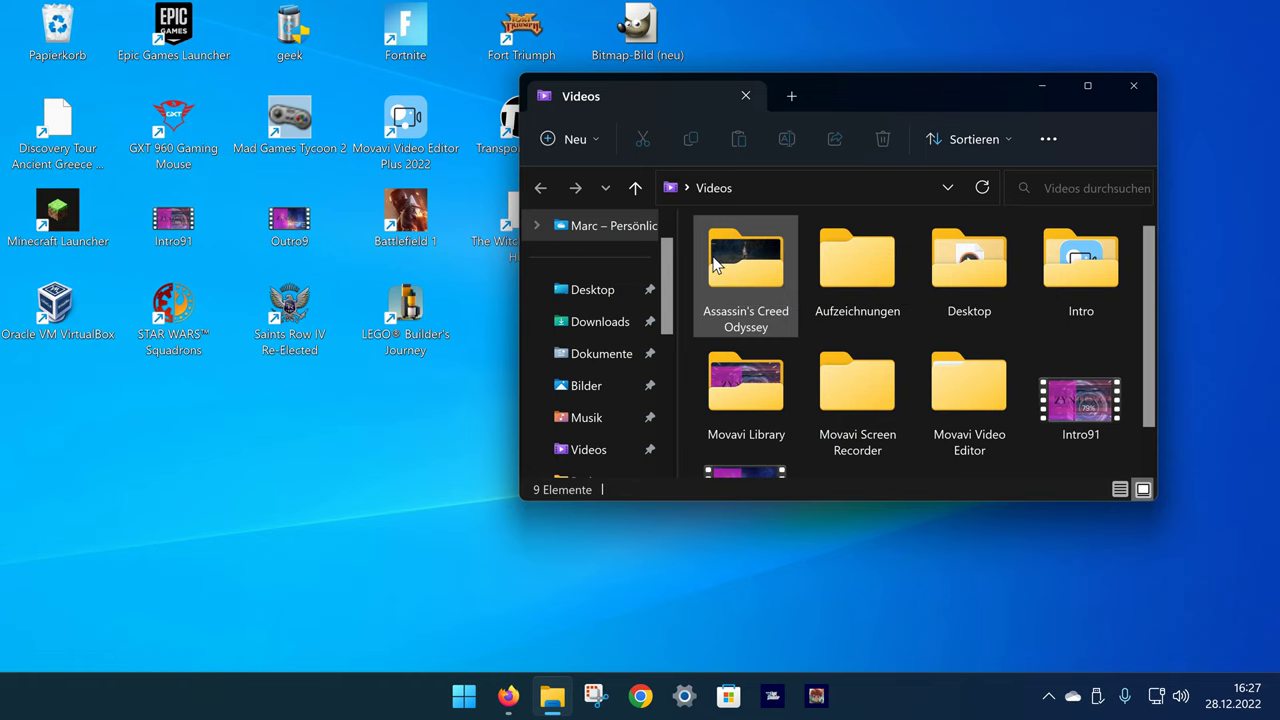
{"action": "left_click", "coordinate": [438, 438]}
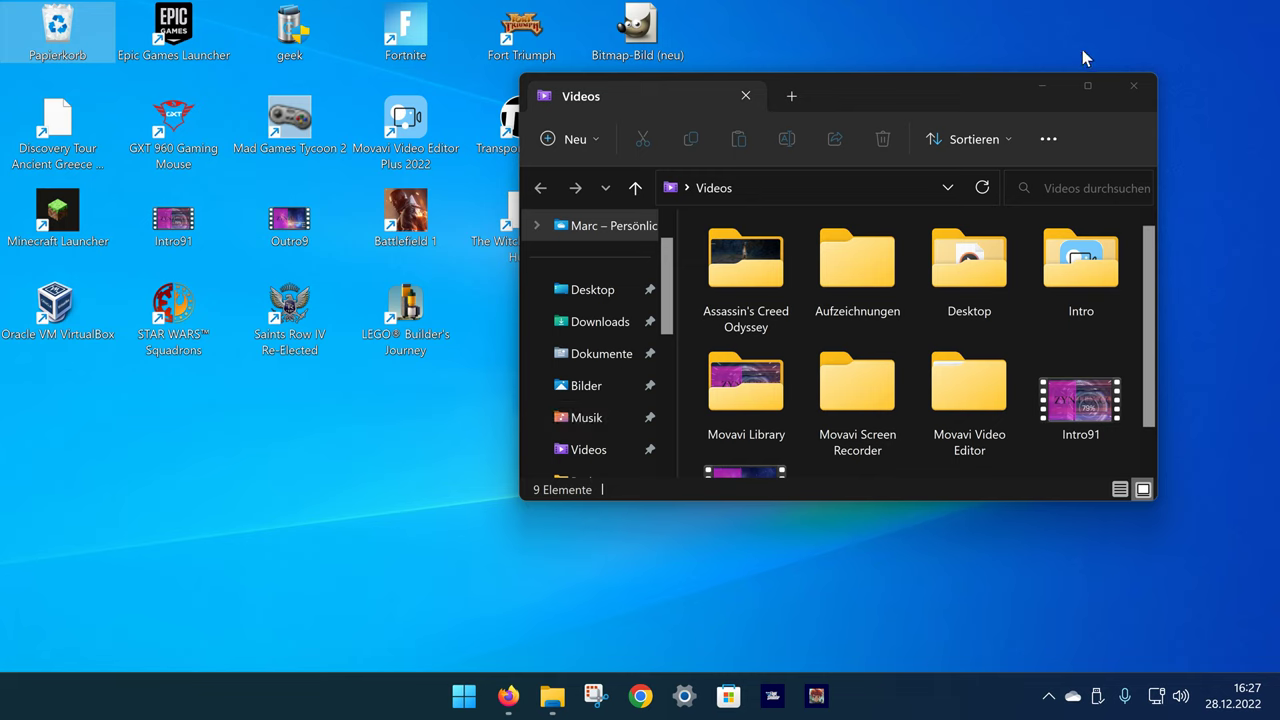
{"action": "left_click", "coordinate": [1046, 88]}
{"action": "double_click", "coordinate": [647, 288]}
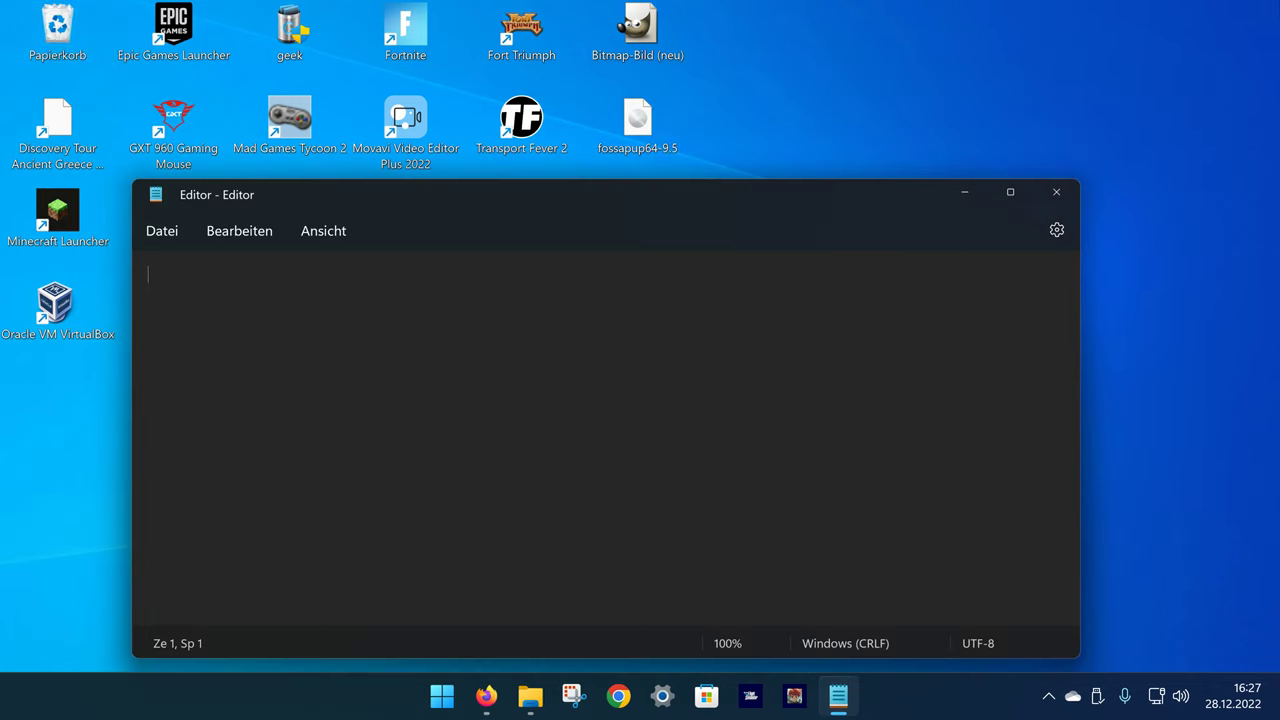
Fill the first line with "wurst wurst wurst" by copying and pasting the word, and check the clipboard history from a new line
{"action": "type", "text": "wurst"}
{"action": "key", "text": "ctrl+a"}
{"action": "key", "text": "ctrl+c"}
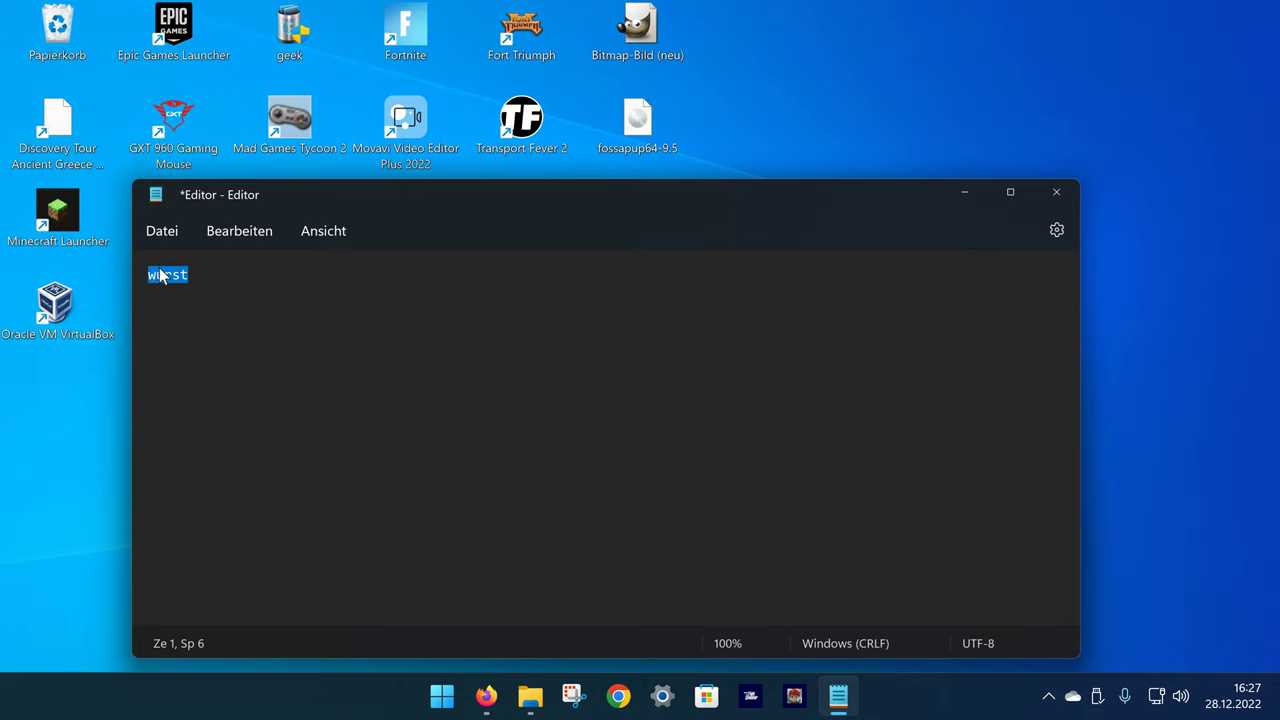
{"action": "key", "text": "Right"}
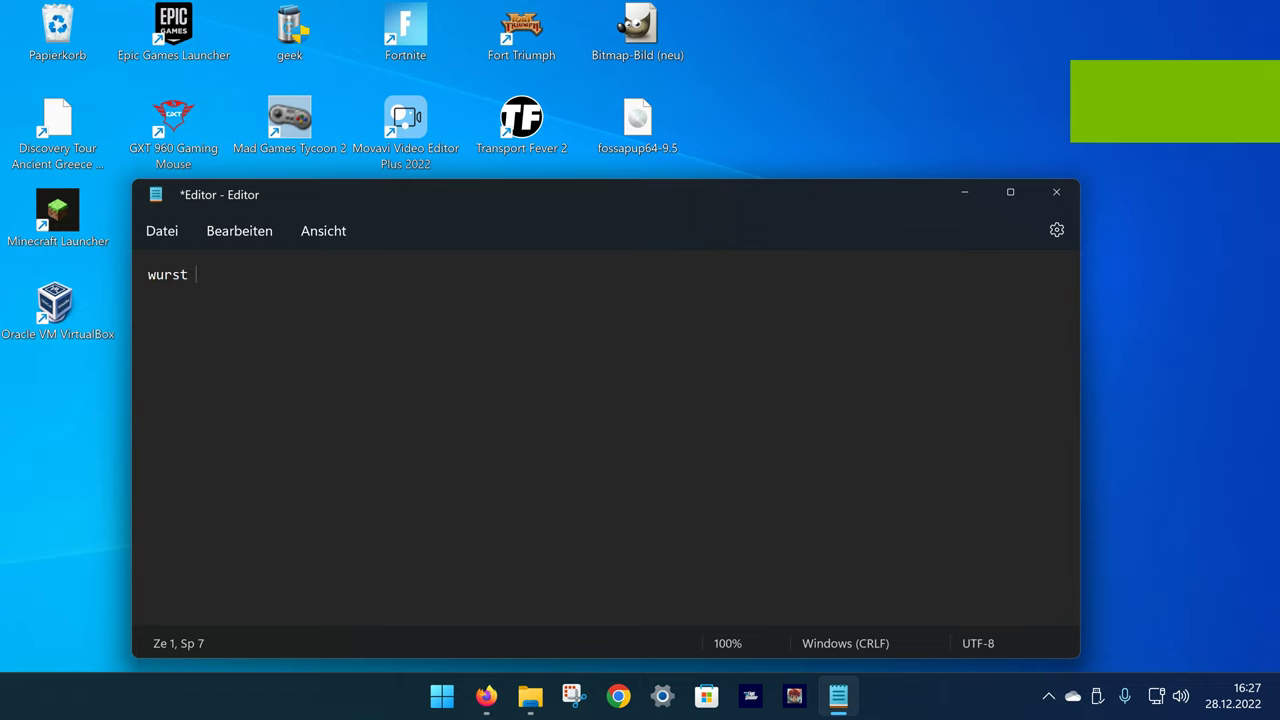
{"action": "key", "text": "ctrl+v"}
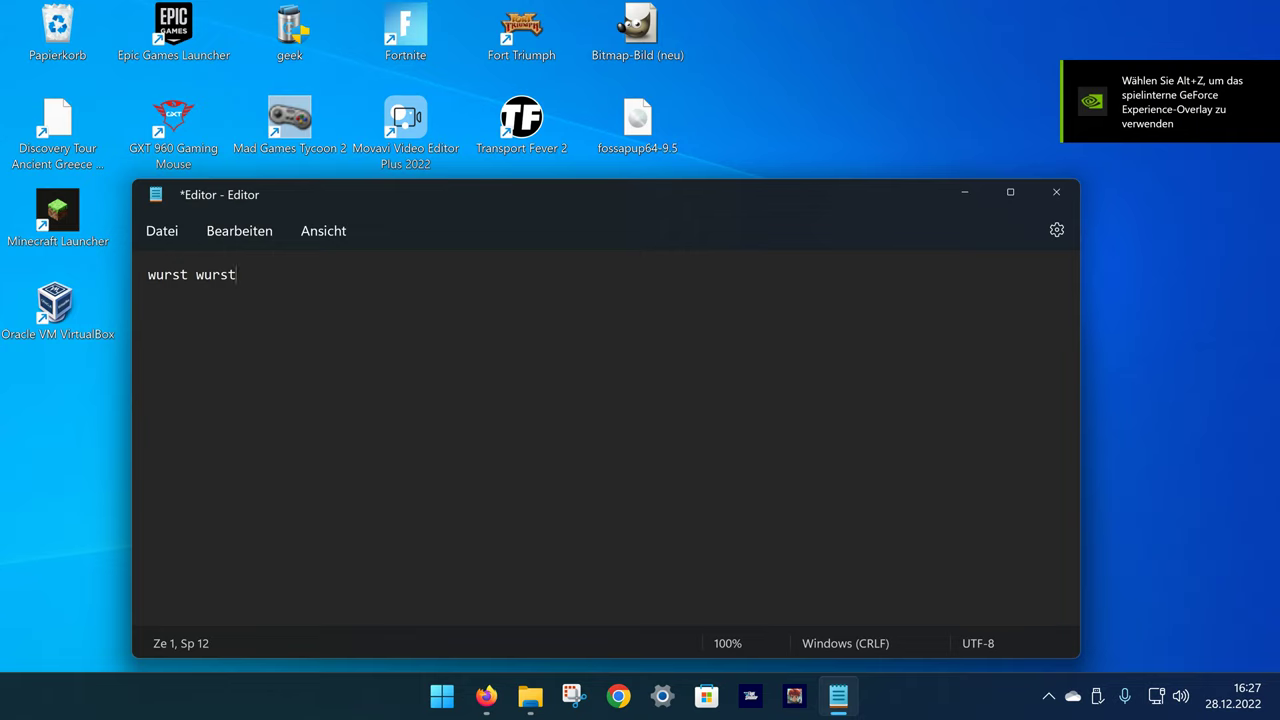
{"action": "key", "text": "ctrl+v"}
{"action": "key", "text": "Return"}
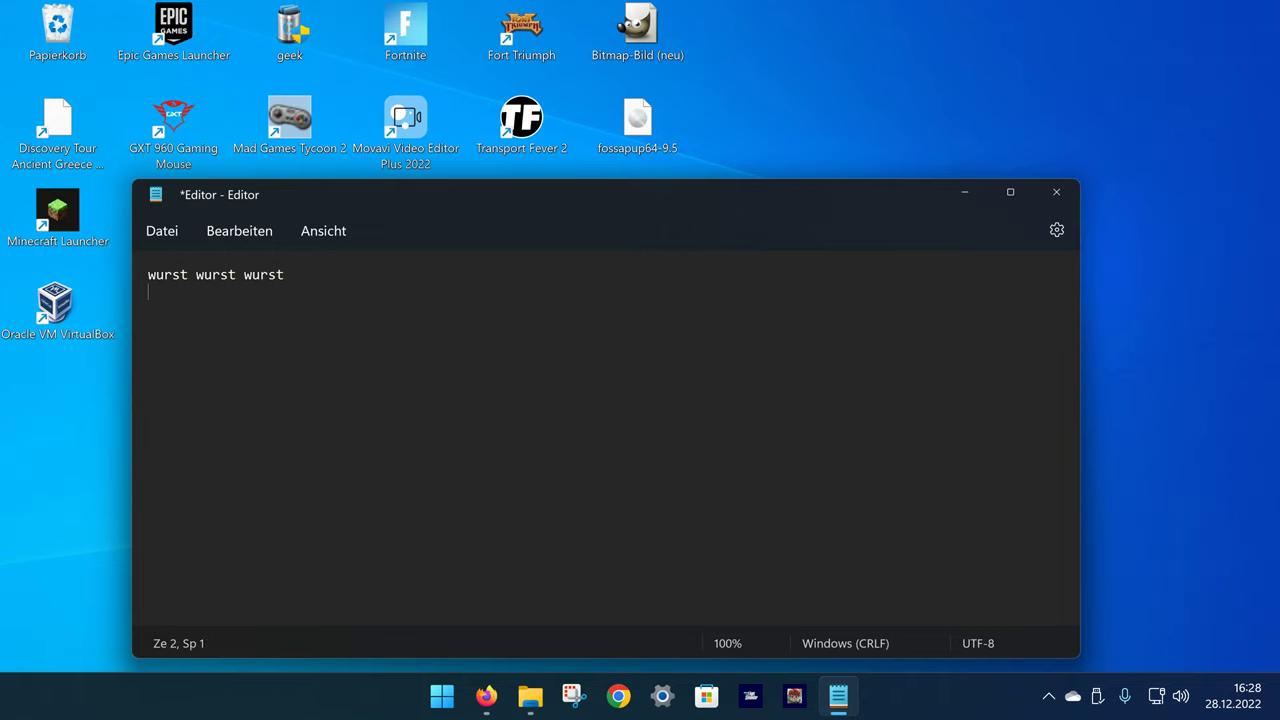
{"action": "key", "text": "super+v"}
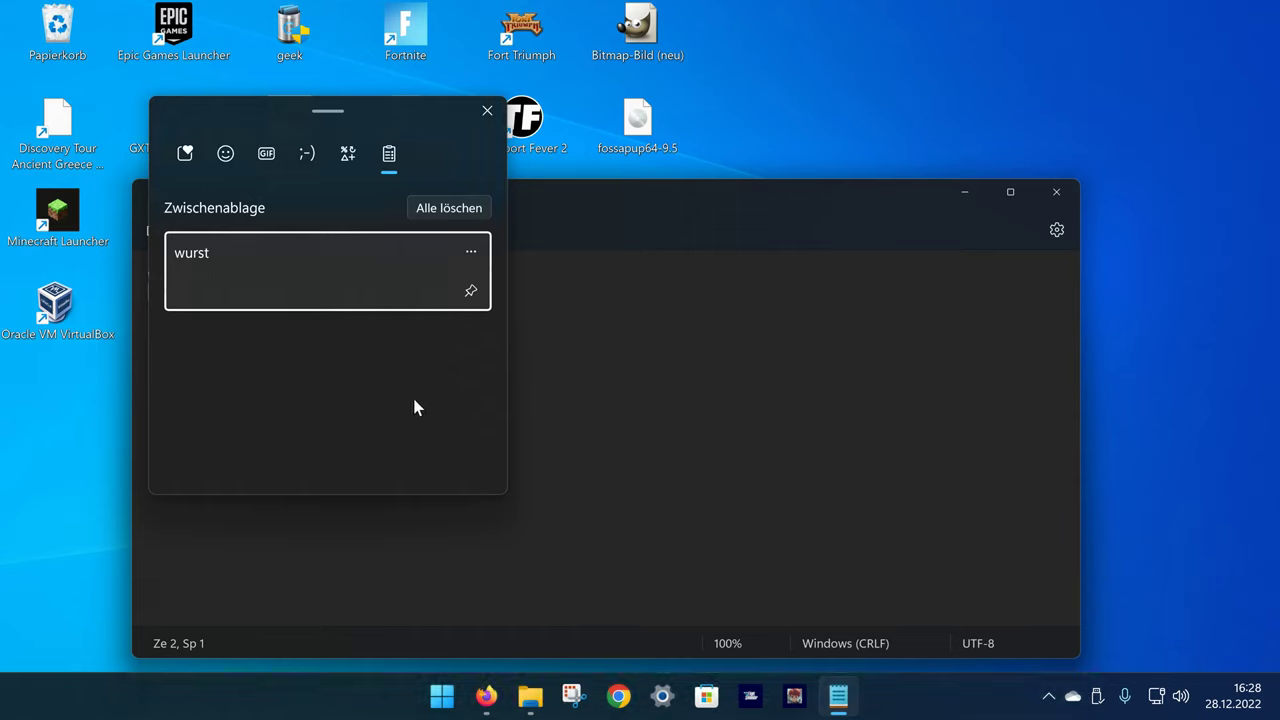
{"action": "key", "text": "Escape"}
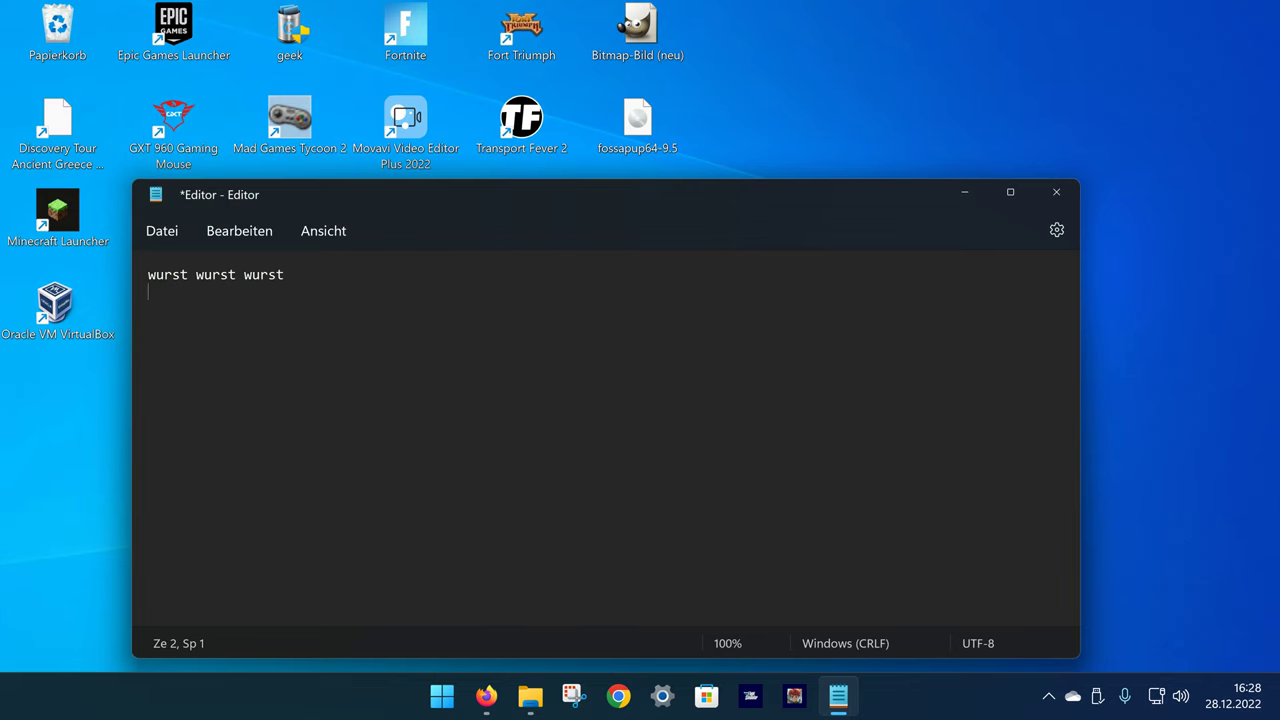
Add "verlauf verlauf" on the second line and "1+3" on the third line
{"action": "type", "text": "verlauf verlauf"}
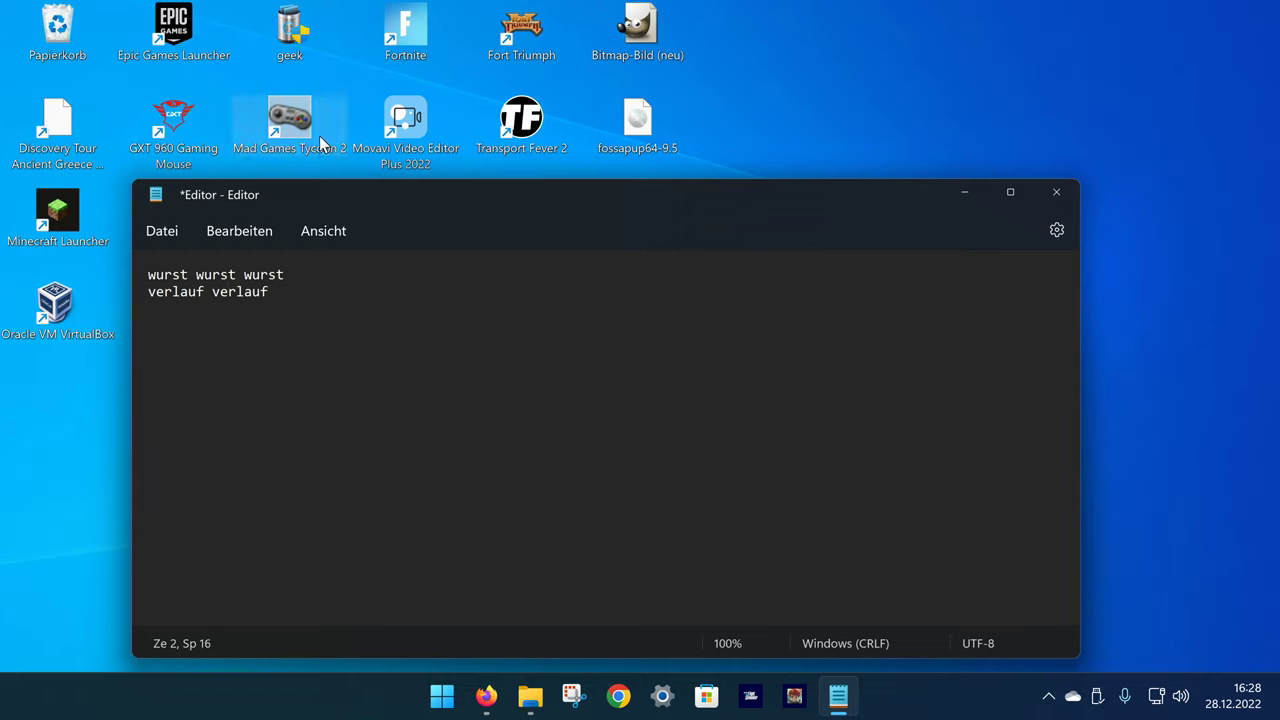
{"action": "left_click_drag", "start_coordinate": [268, 292], "coordinate": [244, 292]}
{"action": "key", "text": "Right"}
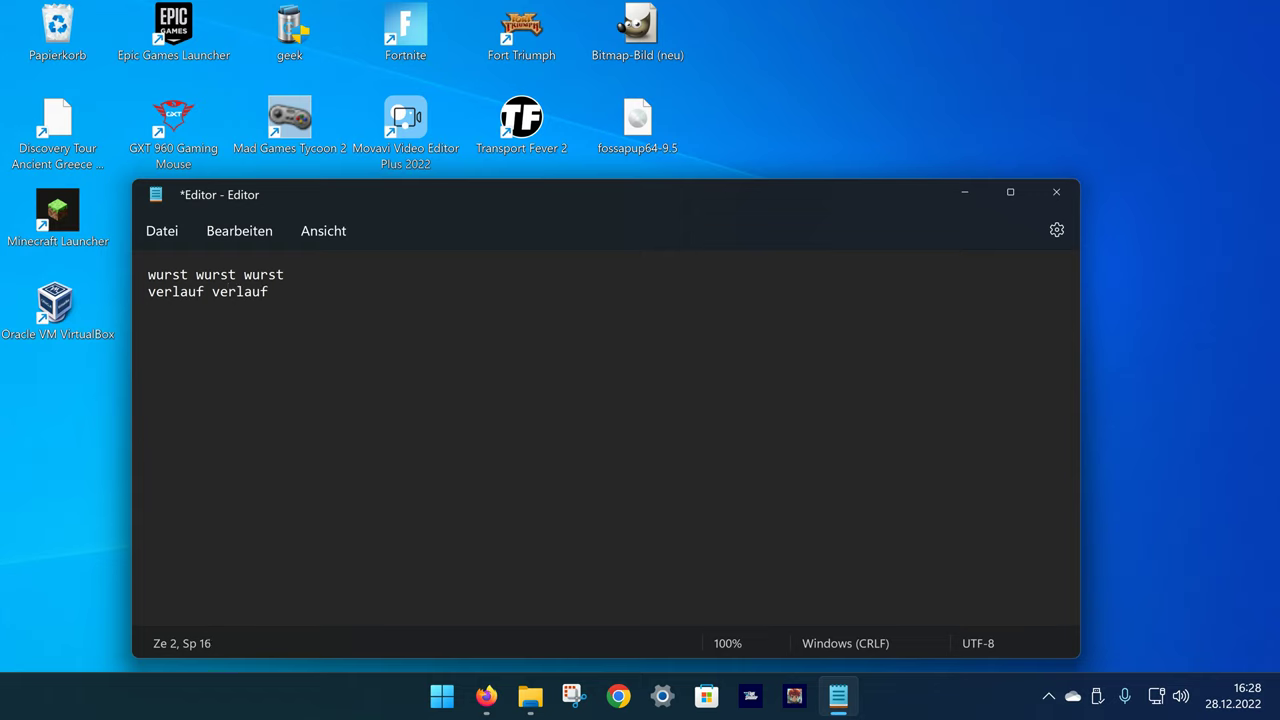
{"action": "key", "text": "Return"}
{"action": "type", "text": "1+3"}
Copy the "verlauf verlauf" and "1+3" lines separately and open the clipboard history at the end of the text
{"action": "left_click_drag", "start_coordinate": [148, 291], "coordinate": [268, 291]}
{"action": "key", "text": "super+c"}
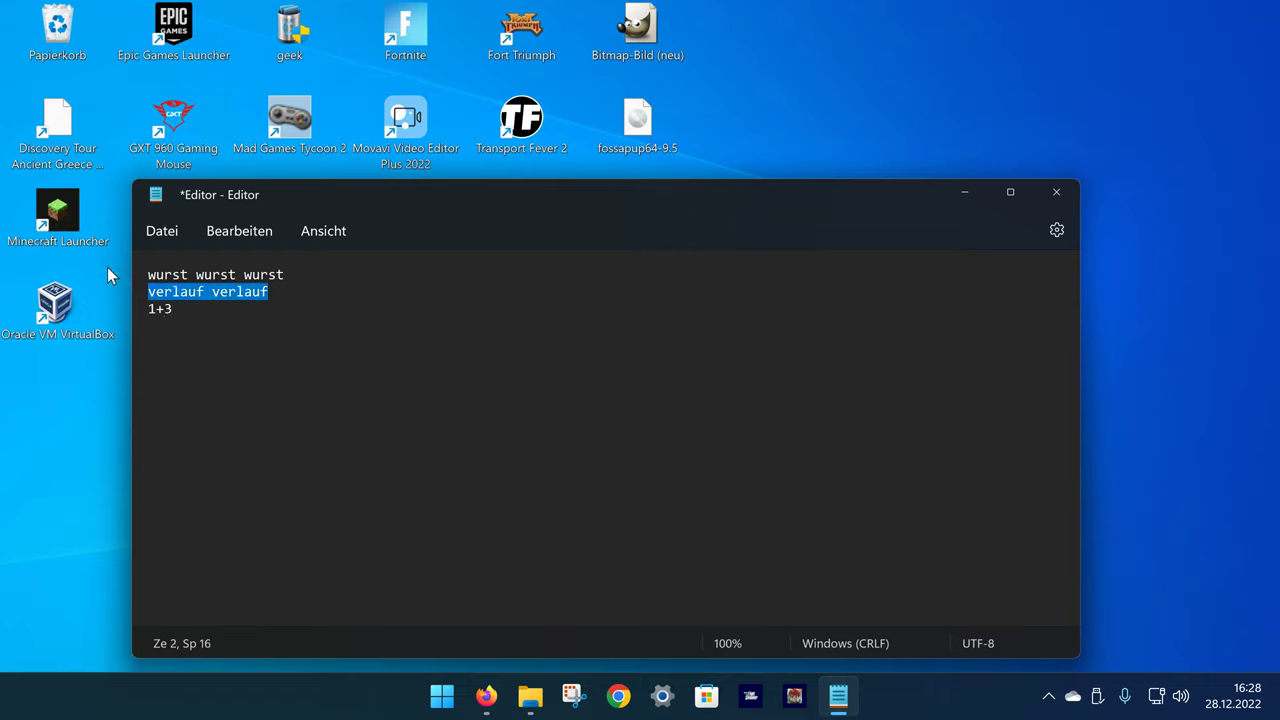
{"action": "triple_click", "coordinate": [166, 309]}
{"action": "key", "text": "Right"}
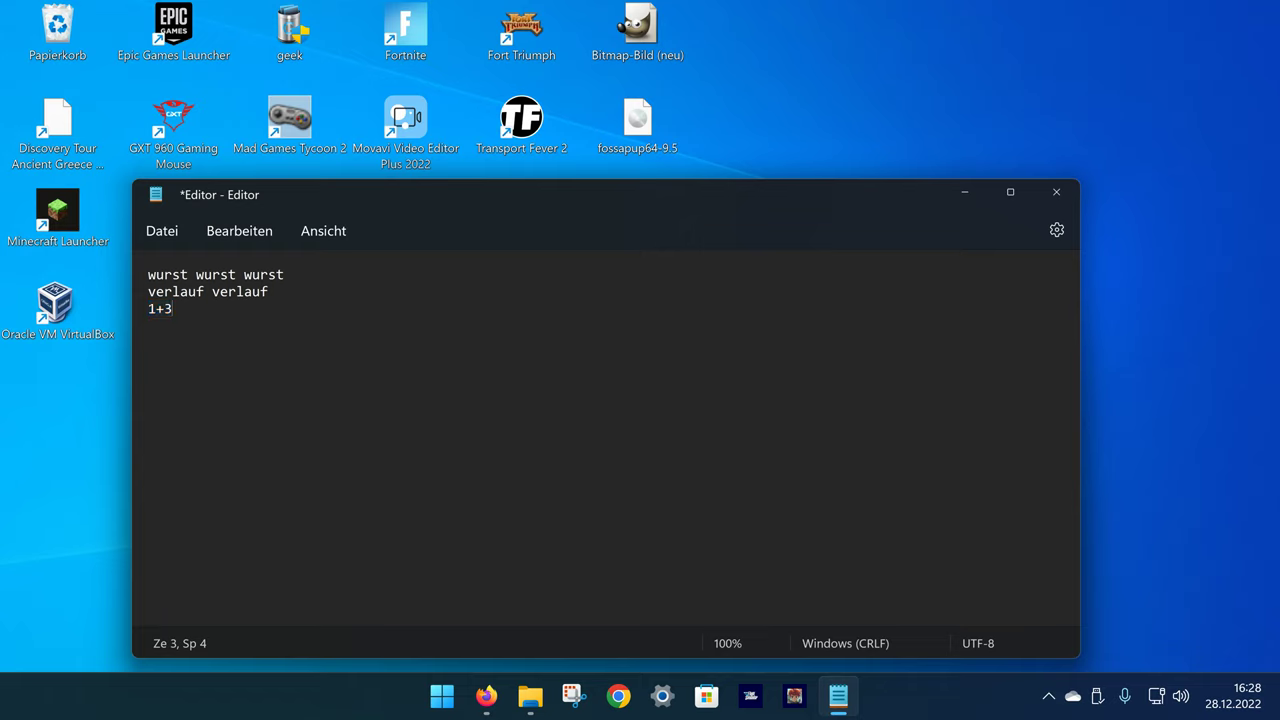
{"action": "key", "text": "super+v"}
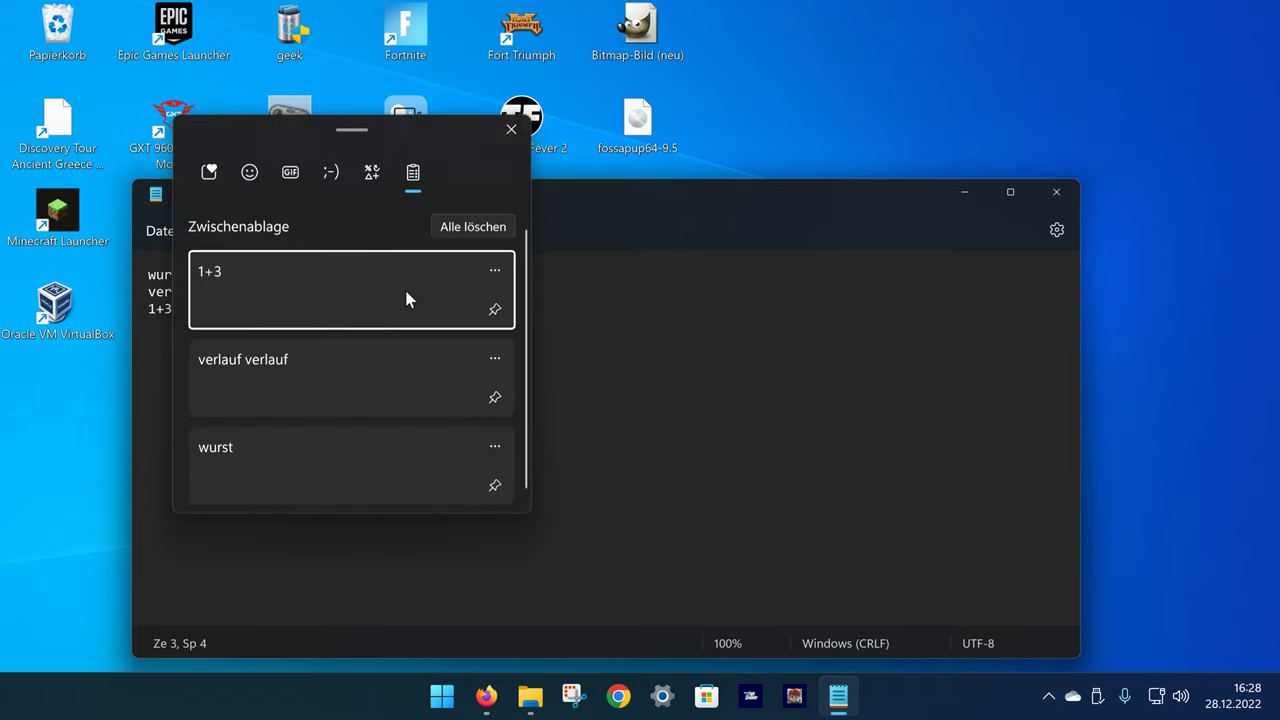
Append "verlauf verlauf" and "wurst" from the clipboard history to the third line and start a new line
{"action": "left_click", "coordinate": [305, 381]}
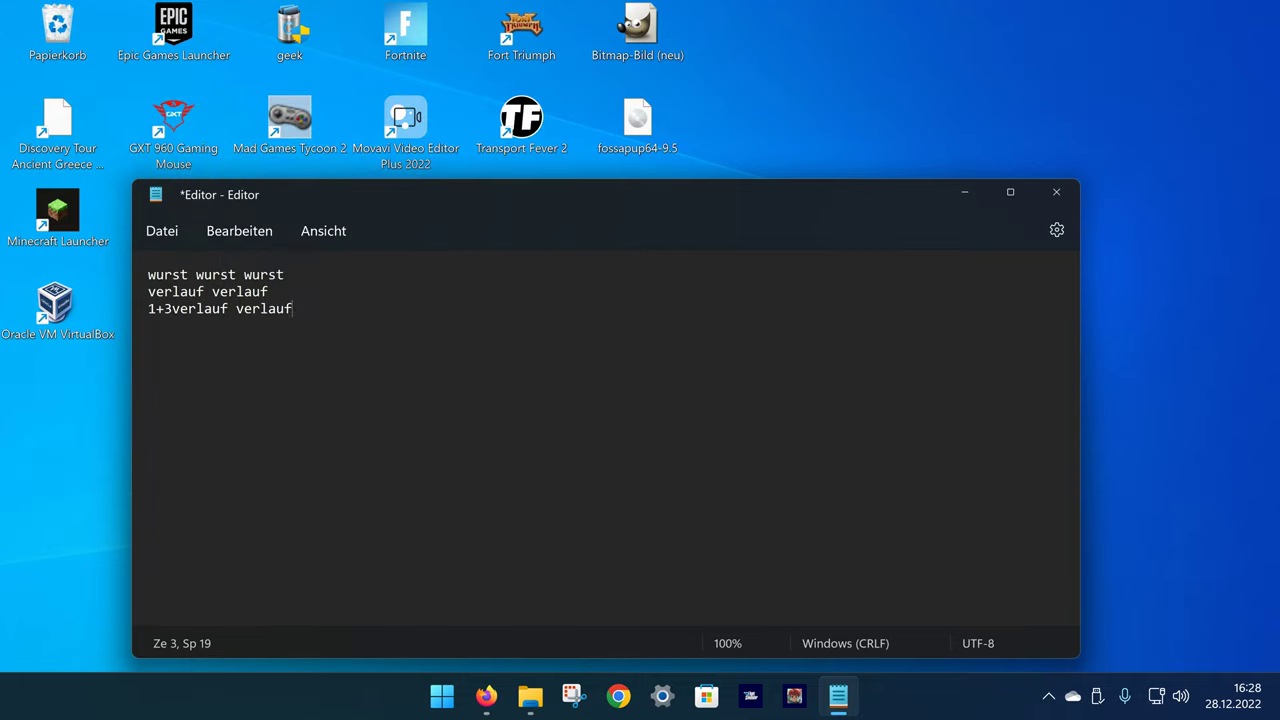
{"action": "key", "text": "super+v"}
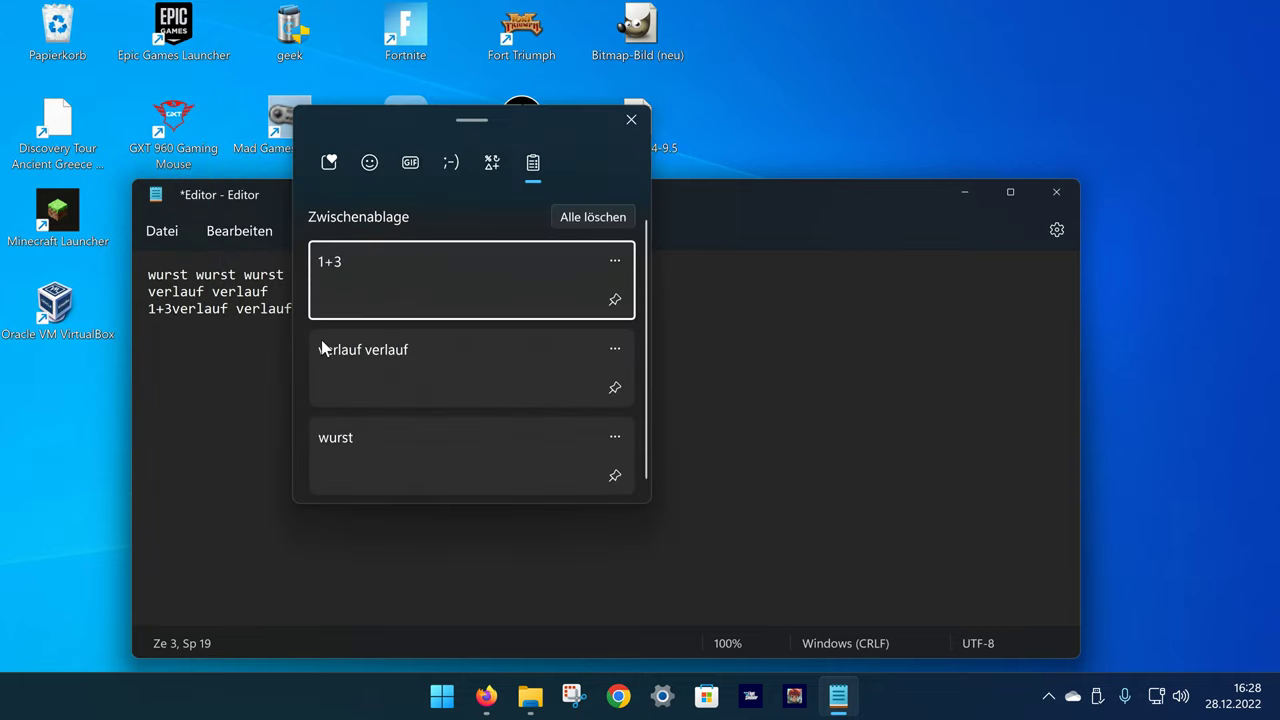
{"action": "left_click", "coordinate": [371, 443]}
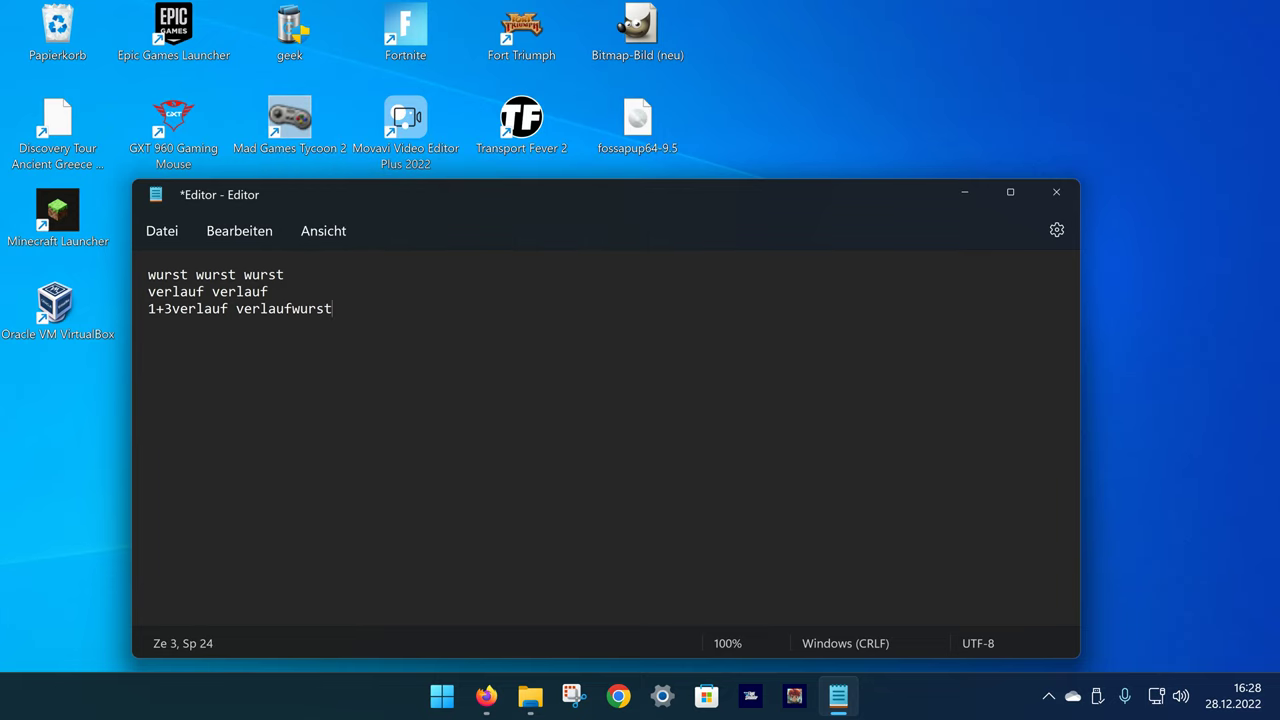
{"action": "key", "text": "Return"}
Magnify the whole screen to 200% with the Magnifier and return it to 100%
{"action": "key", "text": "super+plus"}
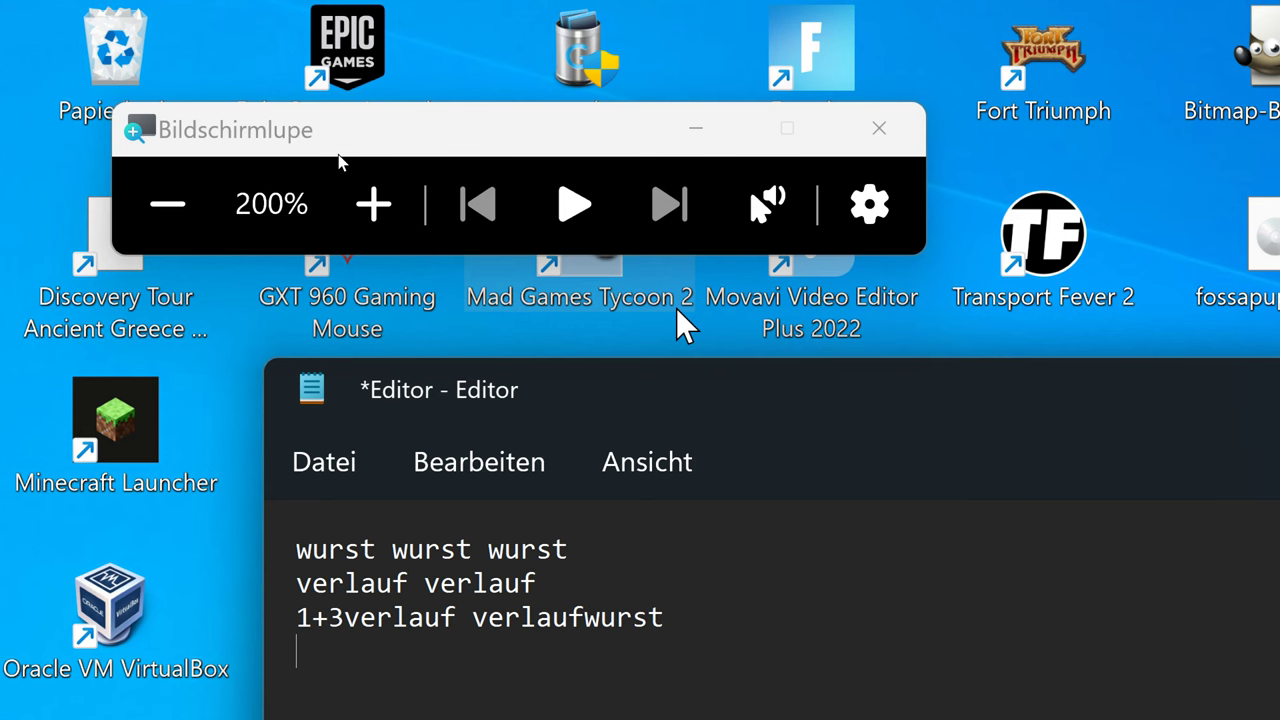
{"action": "key", "text": "super+minus"}
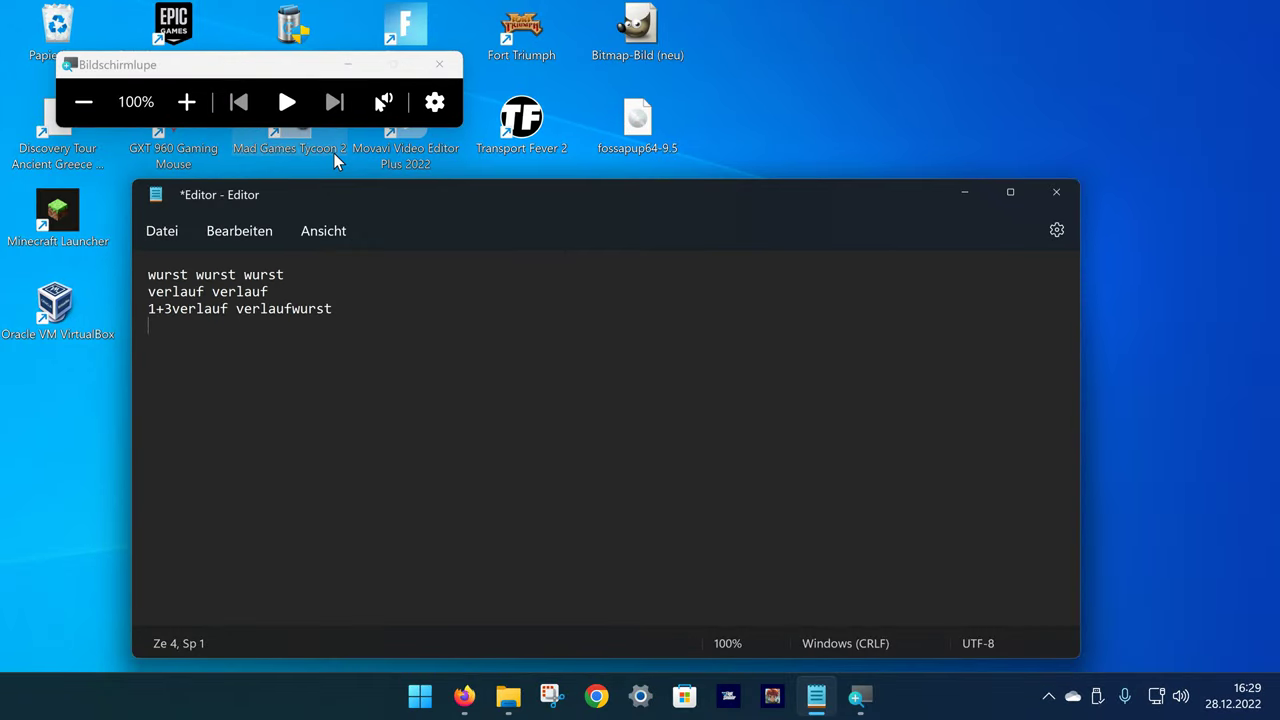
Try the text file's zoom at 110% and back at 100%, and set it to 130%
{"action": "key", "text": "ctrl+plus"}
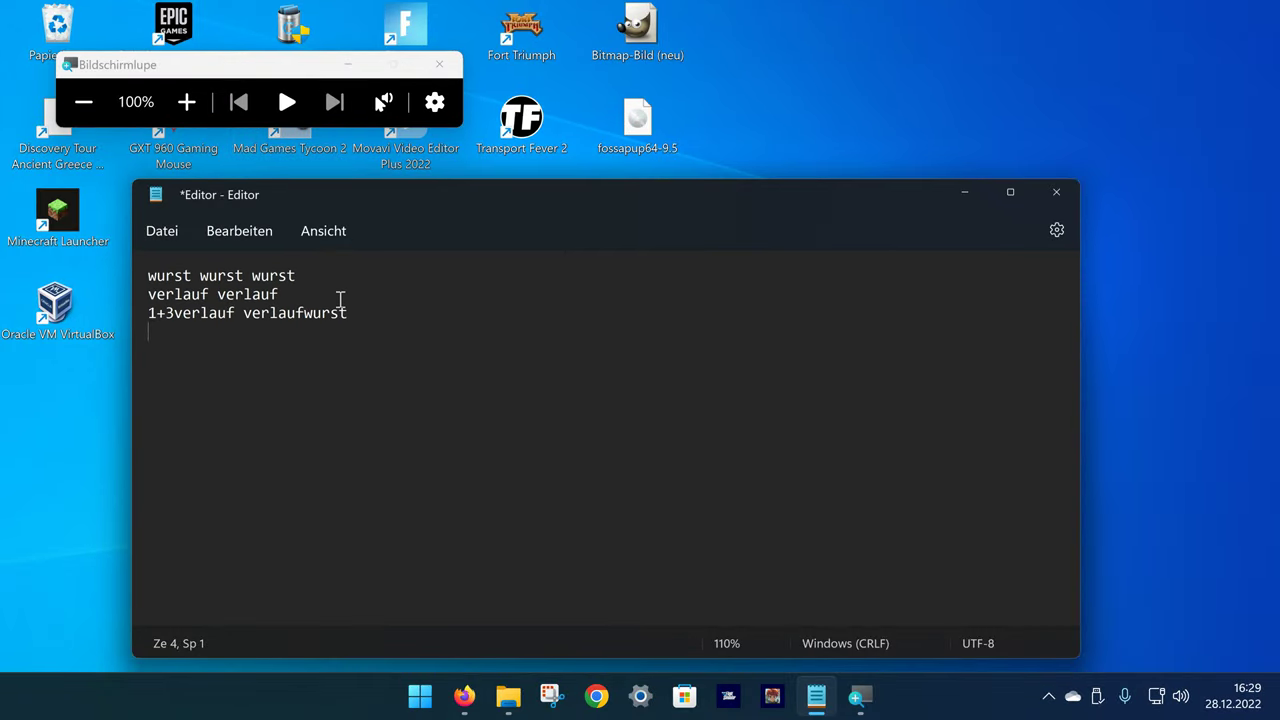
{"action": "key", "text": "ctrl+minus"}
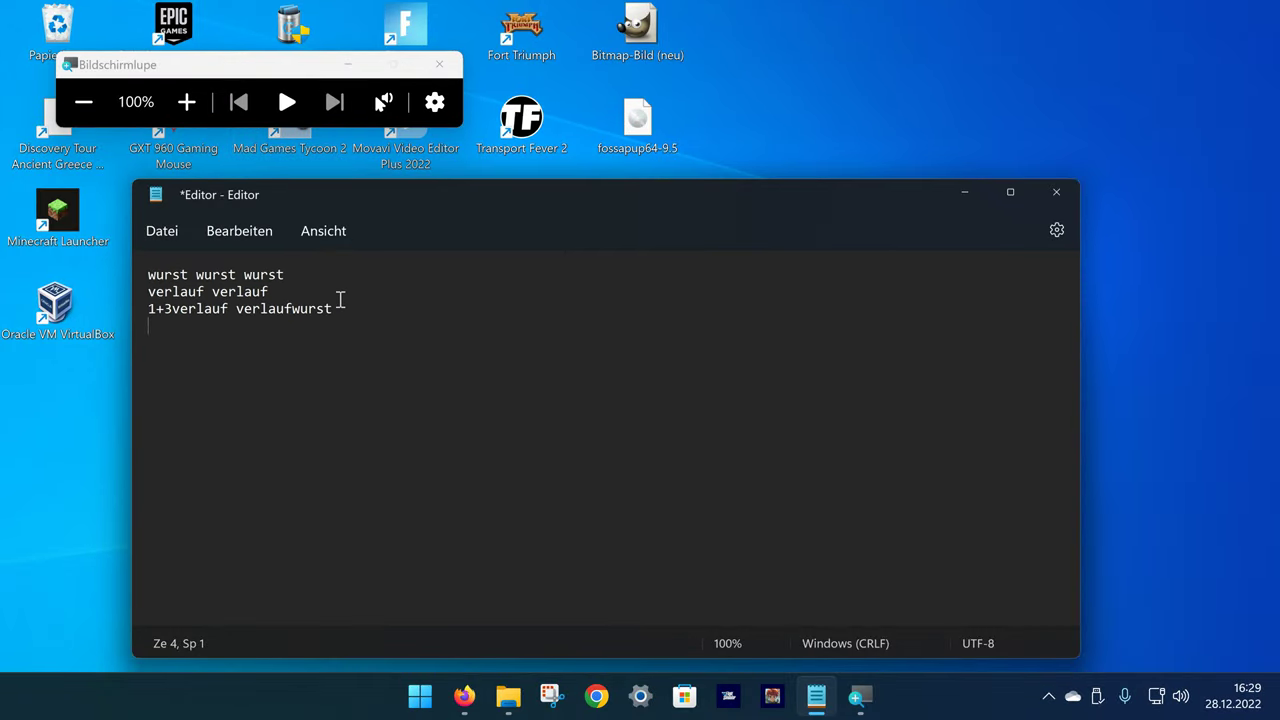
{"action": "key", "text": "ctrl+plus"}
{"action": "key", "text": "ctrl+plus"}
{"action": "key", "text": "ctrl+plus"}
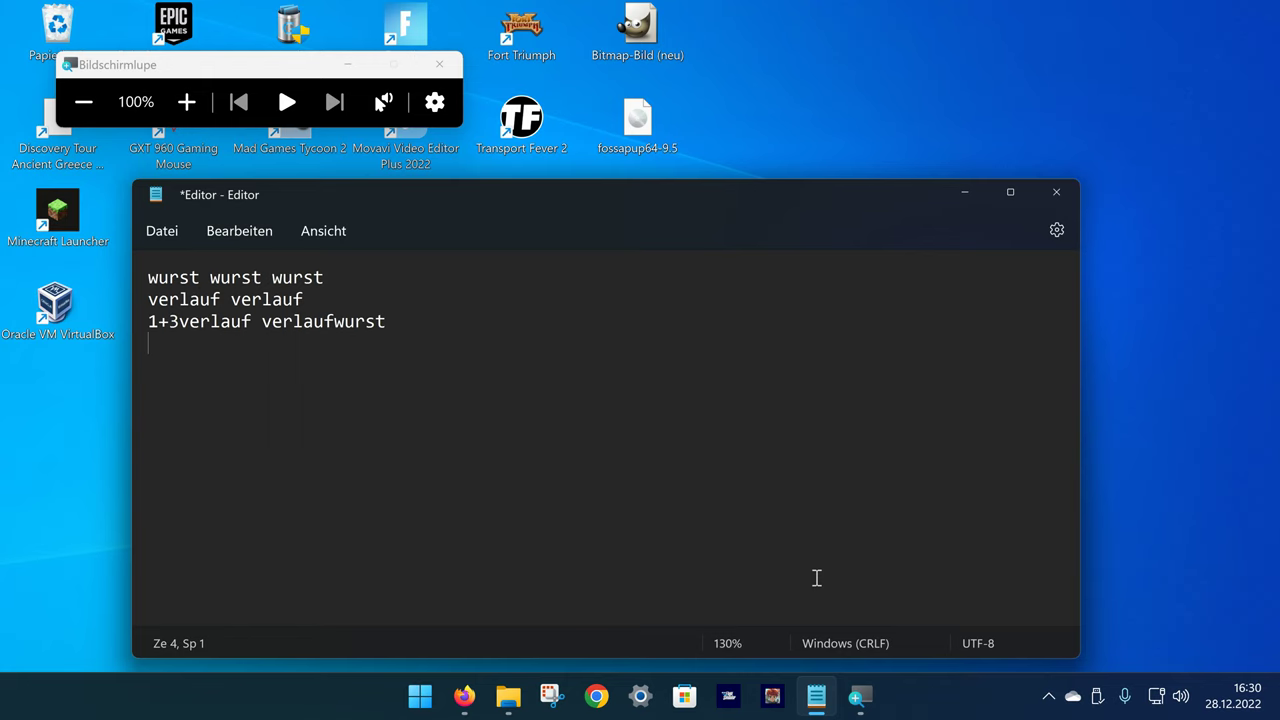
Insert the red heart, heart-eyes face, raised hands, two hearts and OK hand emojis on the fourth line and close the emoji picker
{"action": "key", "text": "super+period"}
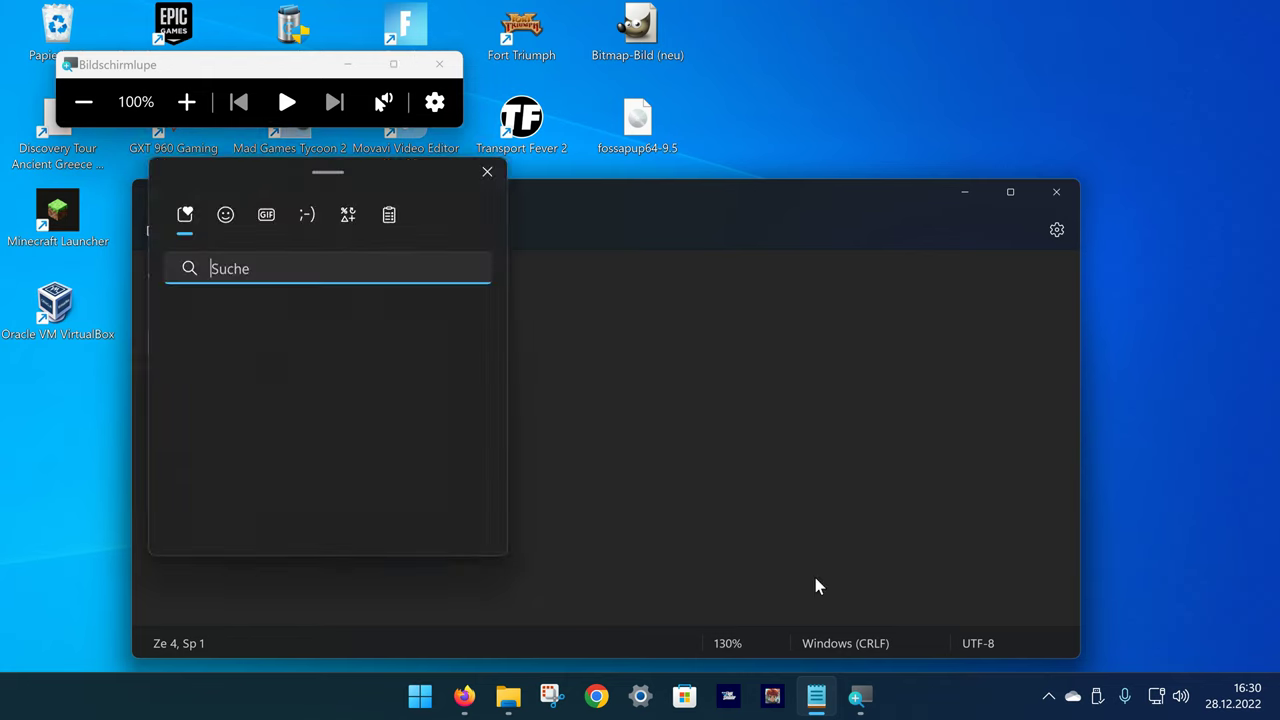
{"action": "key", "text": "Right"}
{"action": "key", "text": "Right"}
{"action": "key", "text": "Right"}
{"action": "key", "text": "Right"}
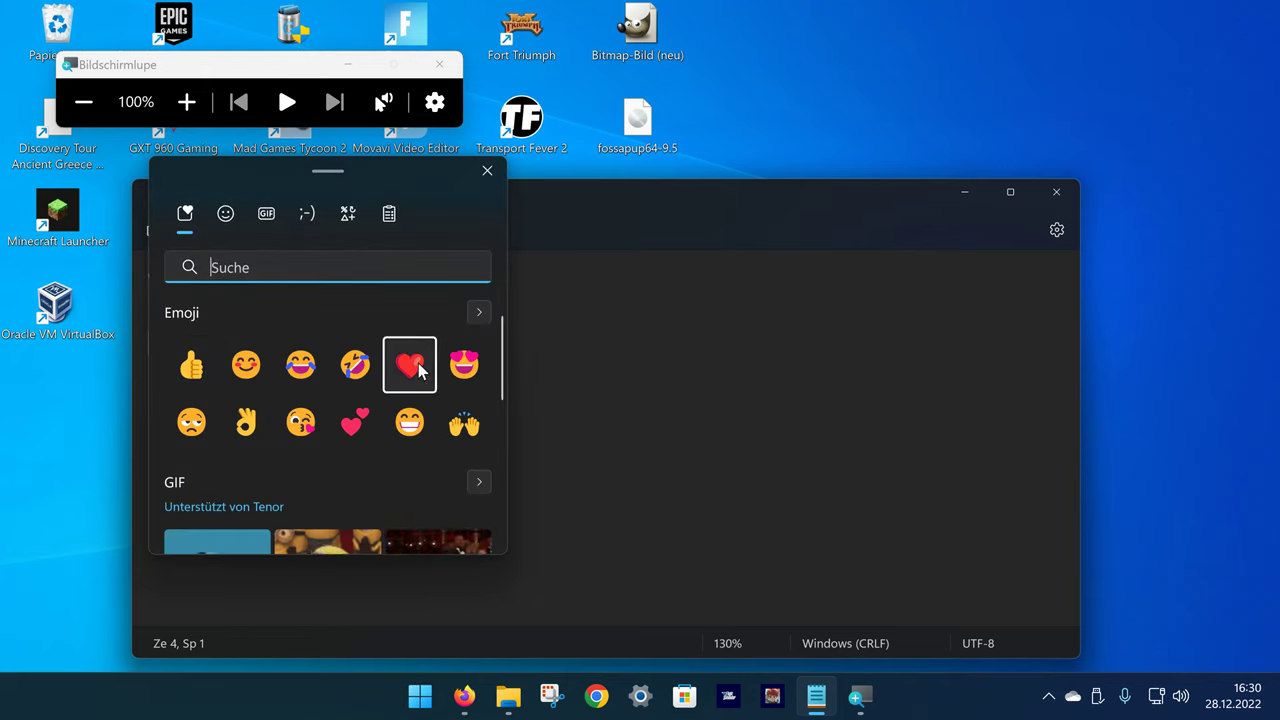
{"action": "key", "text": "Right"}
{"action": "key", "text": "Down"}
{"action": "key", "text": "Left"}
{"action": "key", "text": "Left"}
{"action": "key", "text": "Left"}
{"action": "key", "text": "Left"}
{"action": "key", "text": "Escape"}
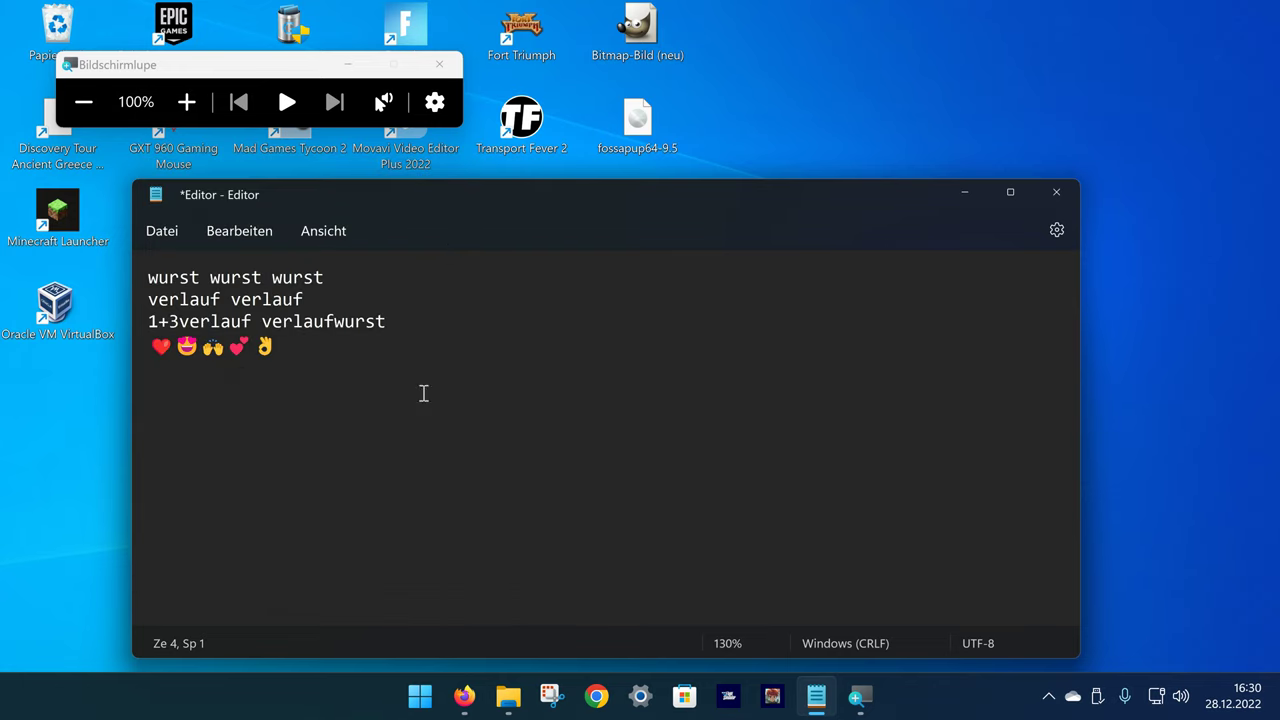